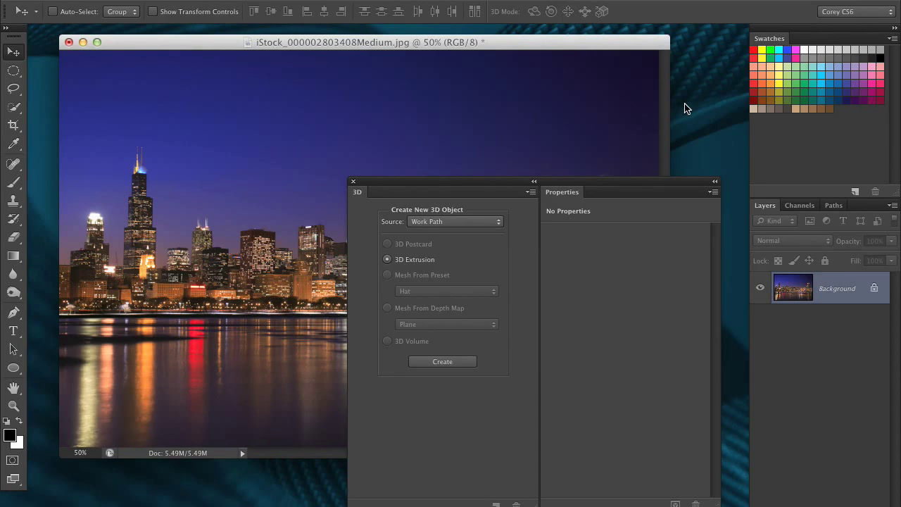
# Add the text CHICAGO in white 14 pt Futura Bold over the water near the image's left side
pyautogui.moveTo(527, 181); pyautogui.dragTo(508, 189)
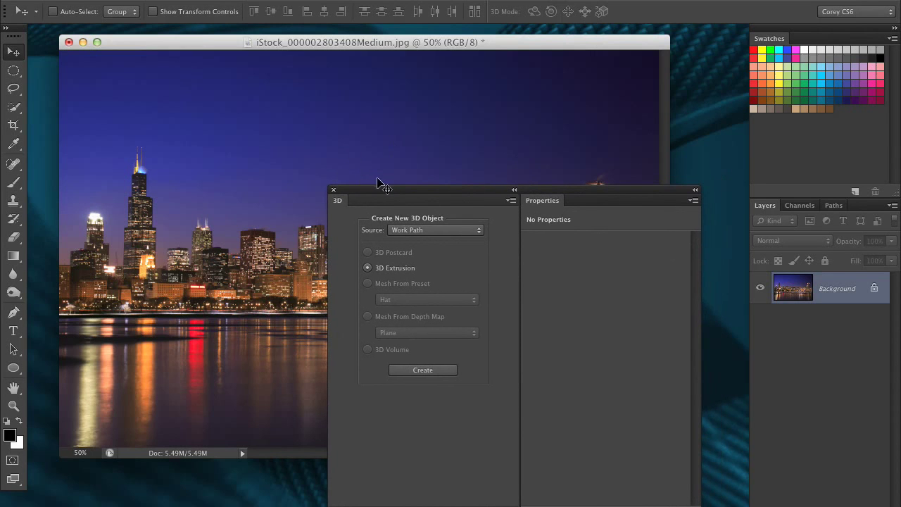
pyautogui.moveTo(380, 184); pyautogui.dragTo(580, 460)
pyautogui.click(13, 330)
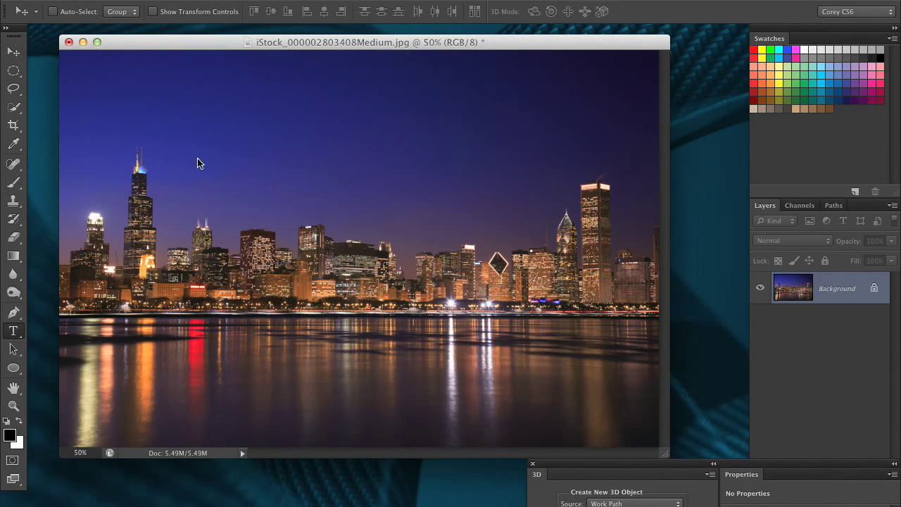
pyautogui.click(190, 336)
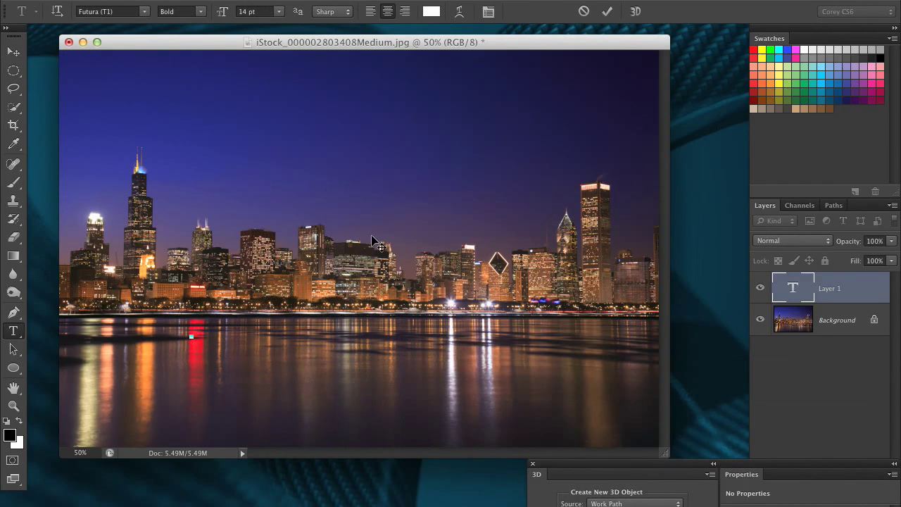
pyautogui.write('CHICAGO')
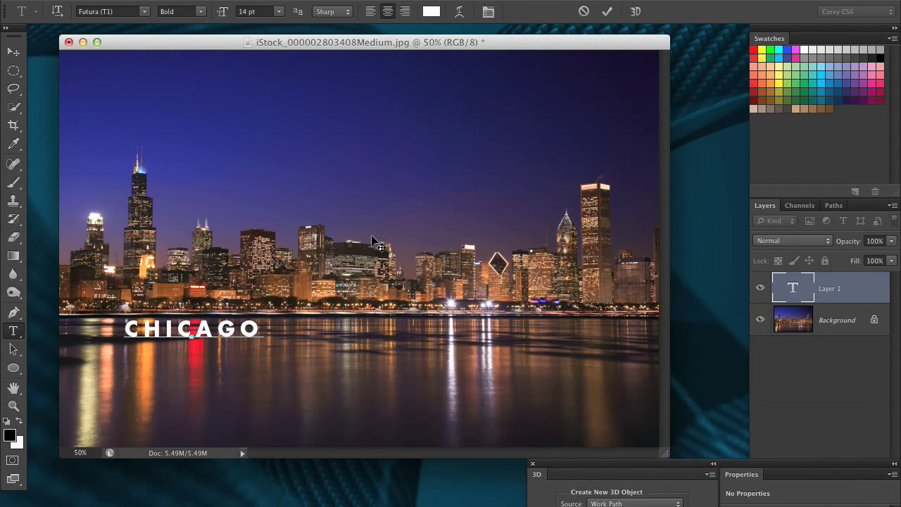
pyautogui.click(12, 52)
# Scale the CHICAGO text up to about 352% and position it across the shoreline, spanning most of the image width
pyautogui.hotkey('ctrl', 't')
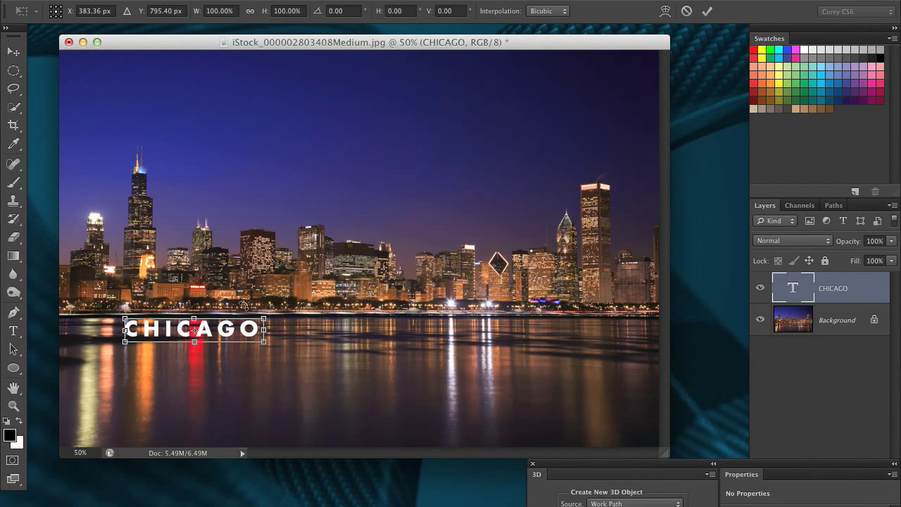
pyautogui.moveTo(264, 319); pyautogui.dragTo(609, 366)
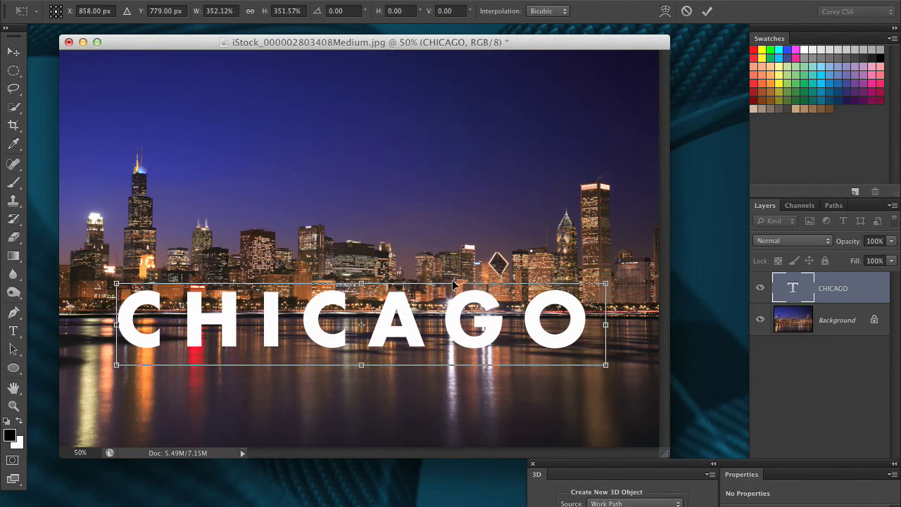
pyautogui.press('Return')
pyautogui.moveTo(501, 301); pyautogui.dragTo(509, 308)
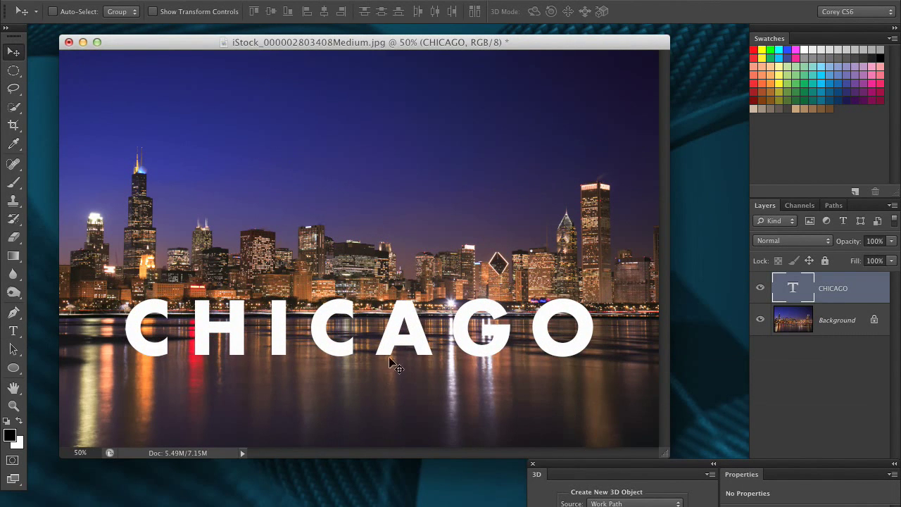
# Center the CHICAGO text horizontally on the canvas by aligning it to a selection of the whole image
pyautogui.moveTo(565, 468); pyautogui.dragTo(642, 372)
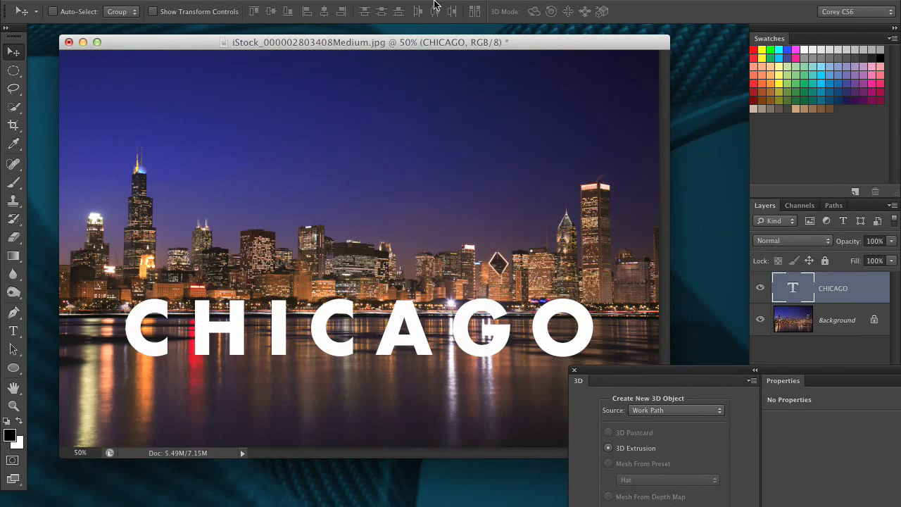
pyautogui.press('super+a')
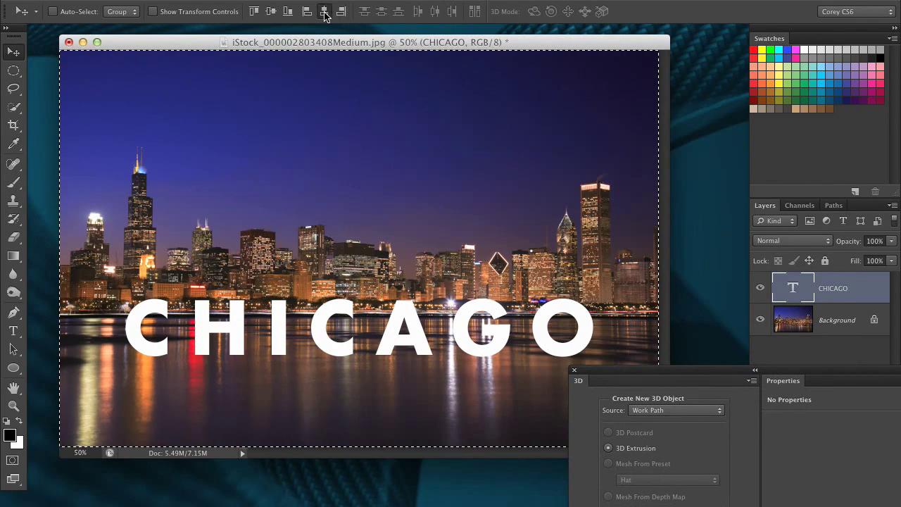
pyautogui.press('super+d')
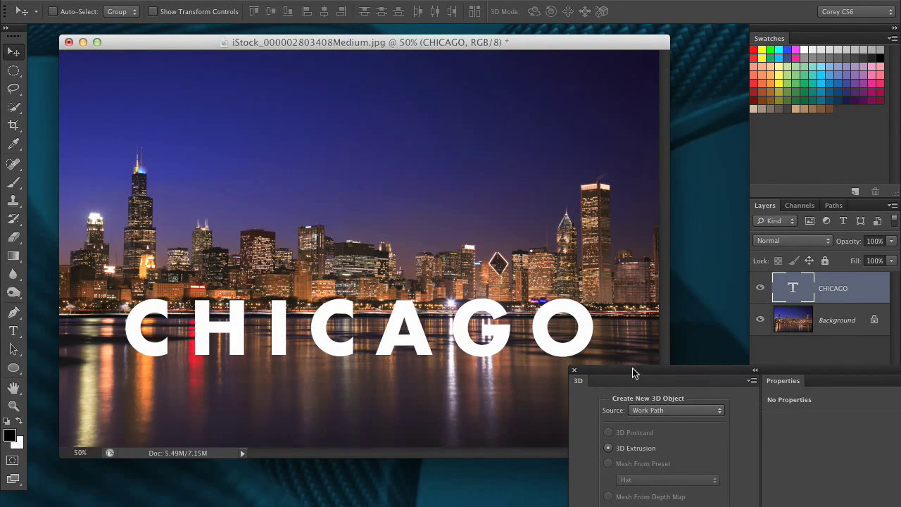
# Create a 3D extrusion from the CHICAGO text using Selected Layer(s) as the source
pyautogui.moveTo(632, 372); pyautogui.dragTo(473, 141)
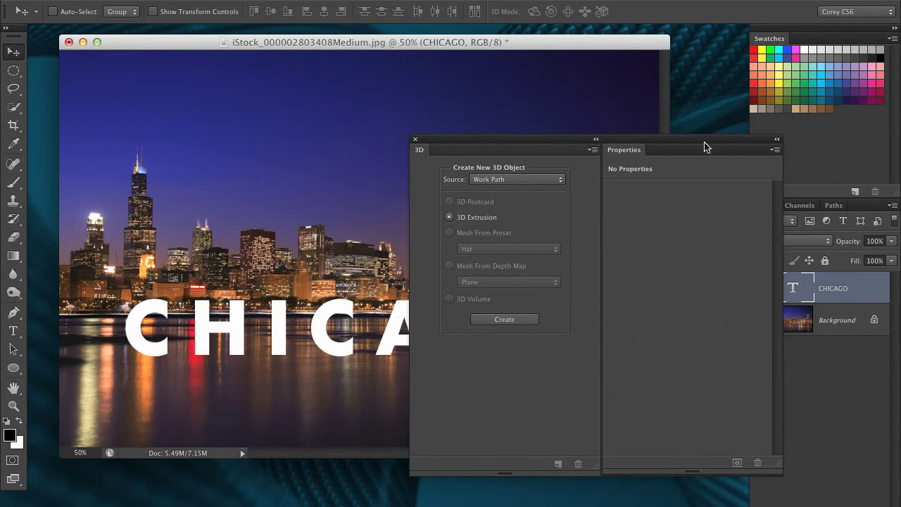
pyautogui.moveTo(705, 146); pyautogui.dragTo(629, 138)
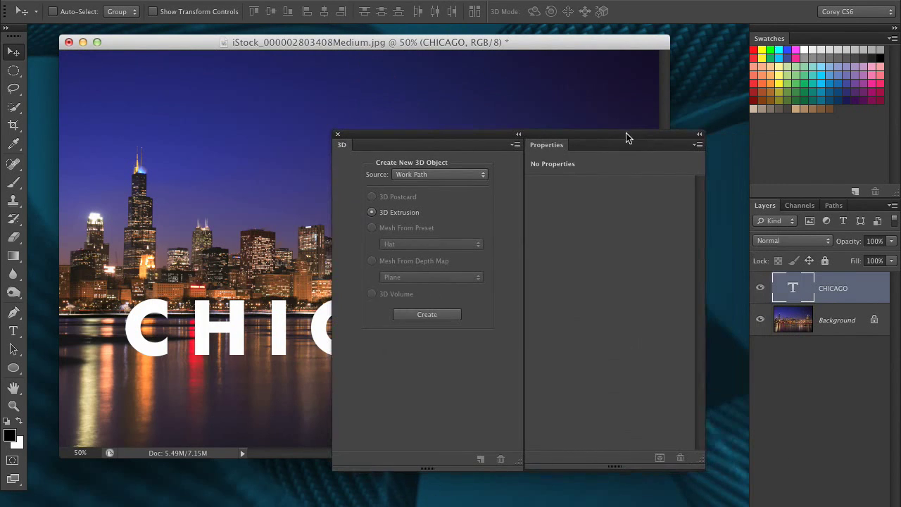
pyautogui.click(417, 176)
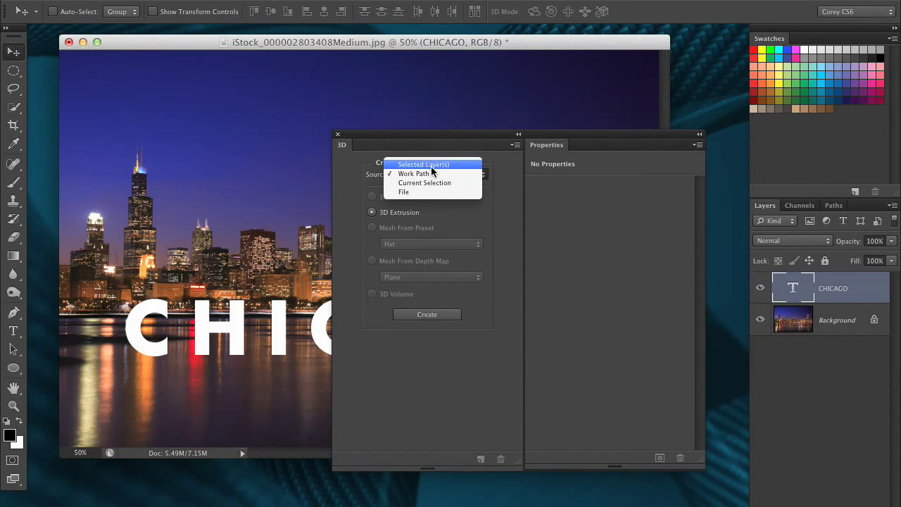
pyautogui.click(431, 166)
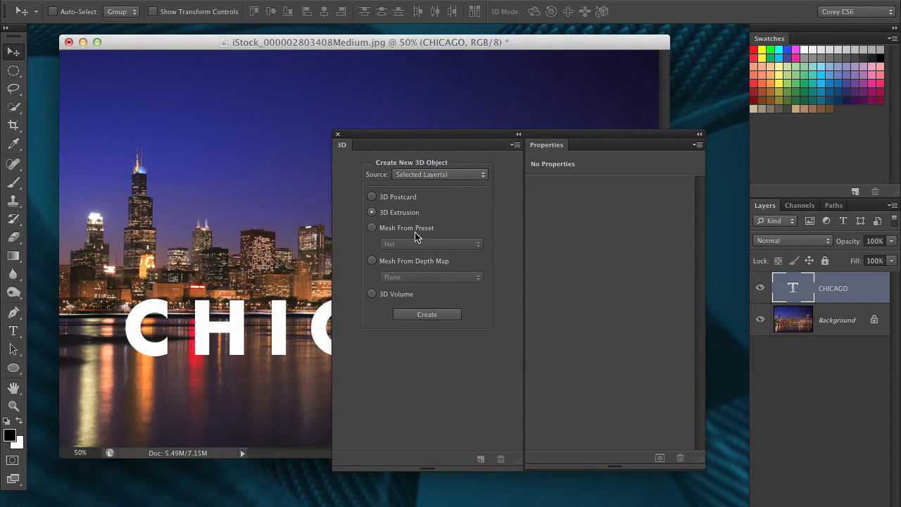
pyautogui.click(422, 316)
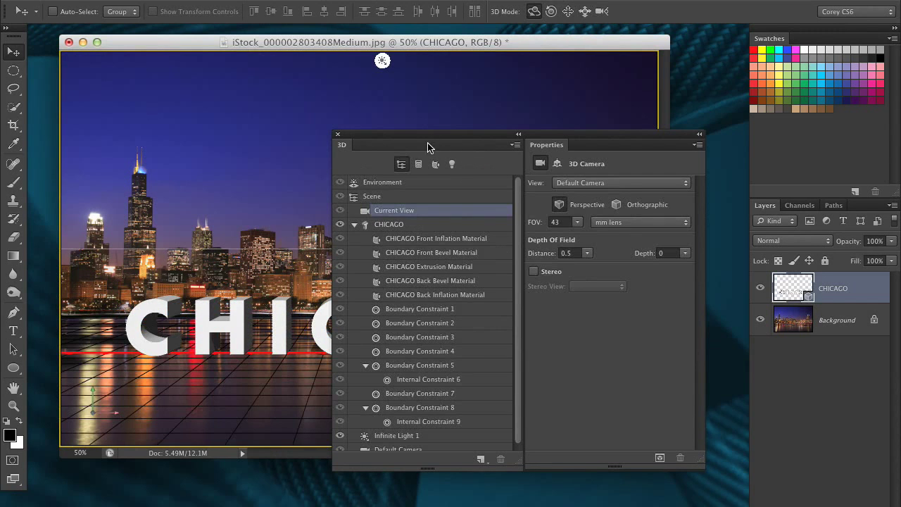
# Orbit and slide the 3D camera so the CHICAGO letters stand at a slight angle on the water along the shoreline
pyautogui.moveTo(434, 140); pyautogui.dragTo(663, 394)
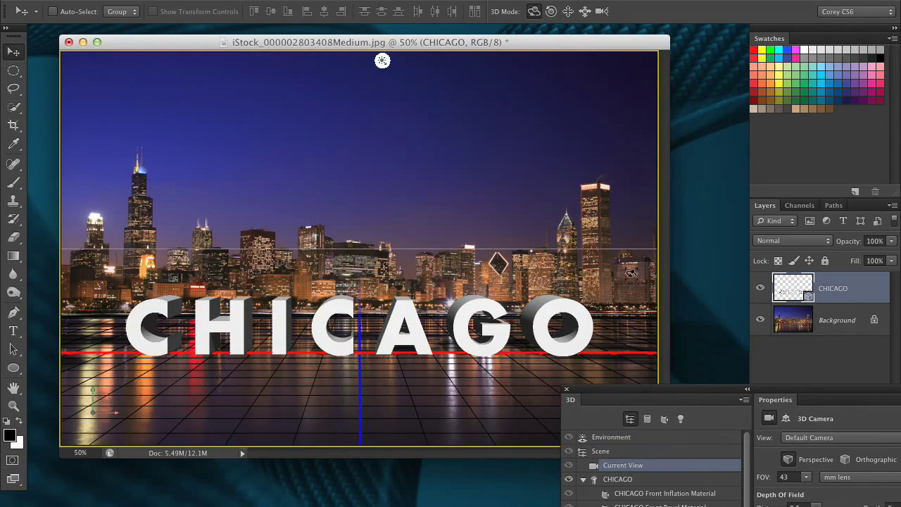
pyautogui.moveTo(598, 179); pyautogui.dragTo(572, 198)
pyautogui.click(585, 10)
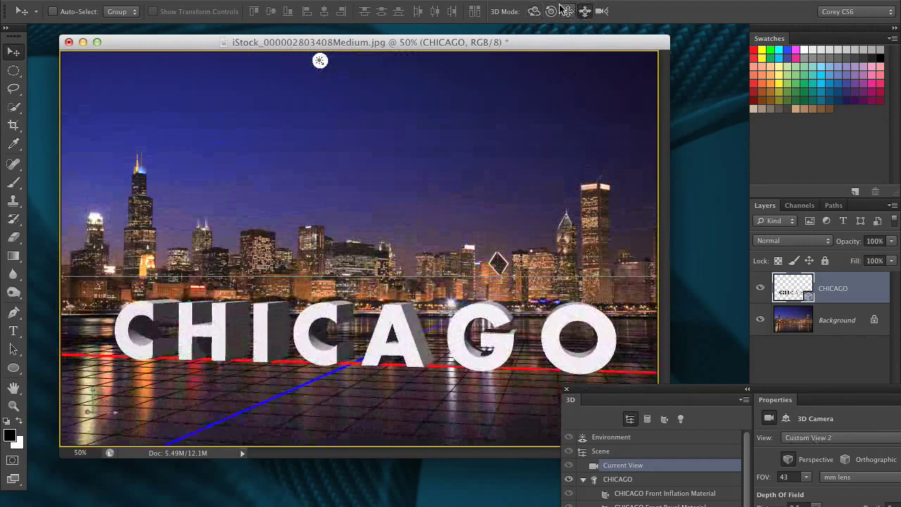
pyautogui.moveTo(571, 154); pyautogui.dragTo(523, 147)
pyautogui.click(533, 10)
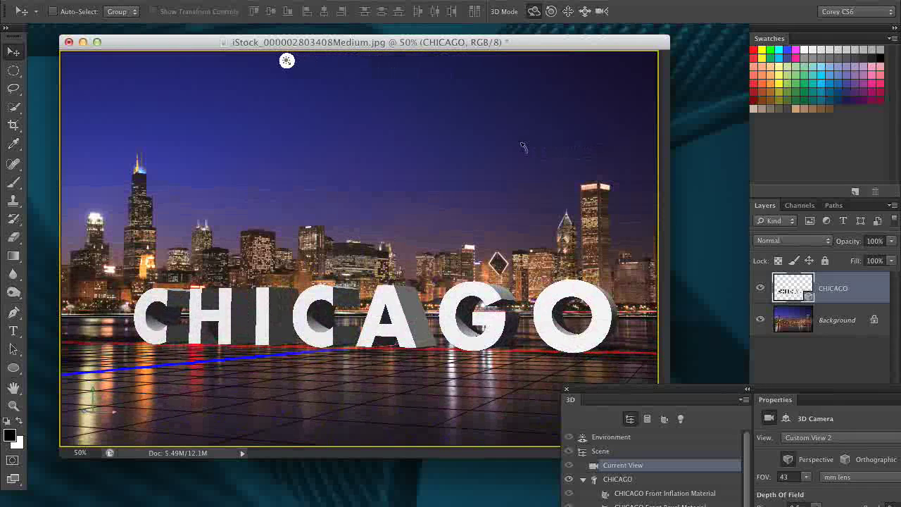
pyautogui.moveTo(523, 147); pyautogui.dragTo(546, 147)
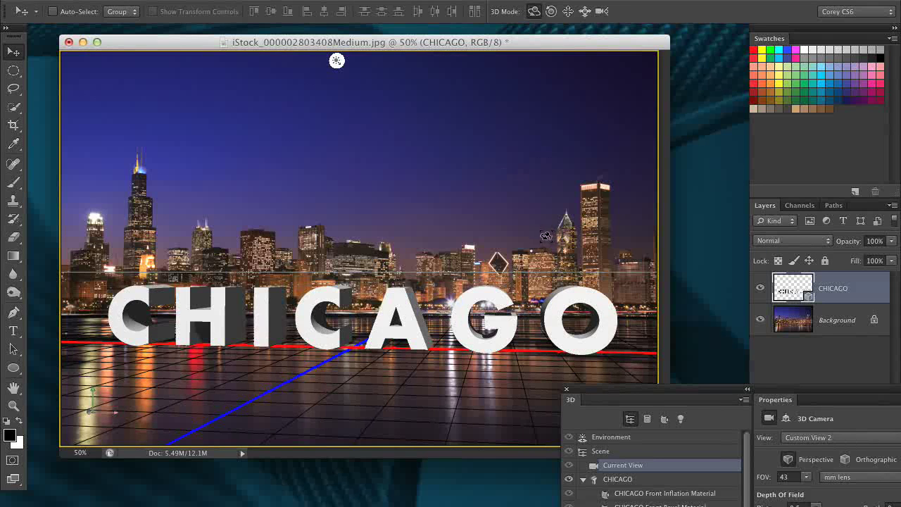
# Set the ground plane reflections opacity to 30% in the 3D environment properties
pyautogui.moveTo(632, 386); pyautogui.dragTo(652, 448)
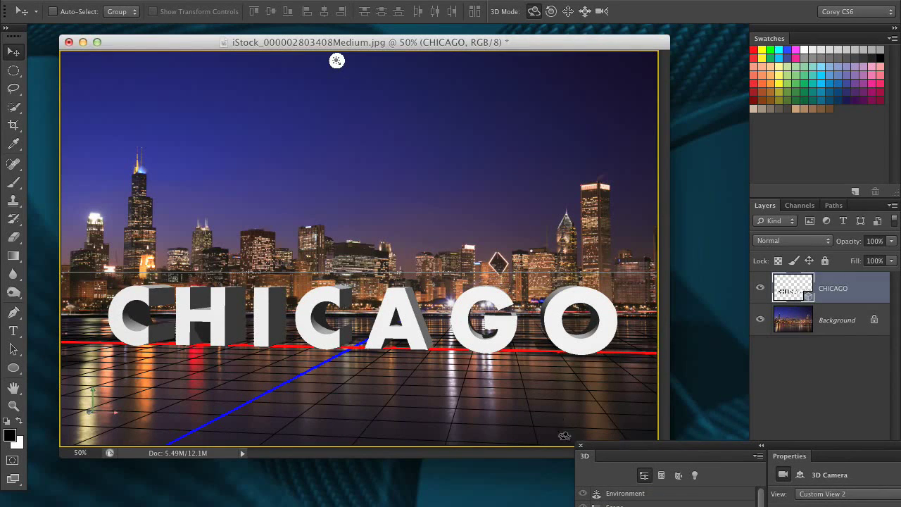
pyautogui.moveTo(600, 451); pyautogui.dragTo(594, 424)
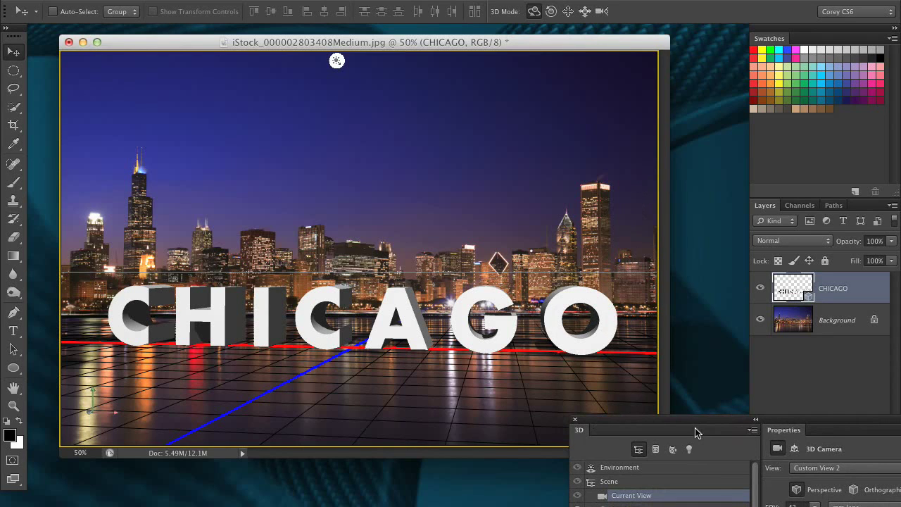
pyautogui.moveTo(699, 421); pyautogui.dragTo(528, 157)
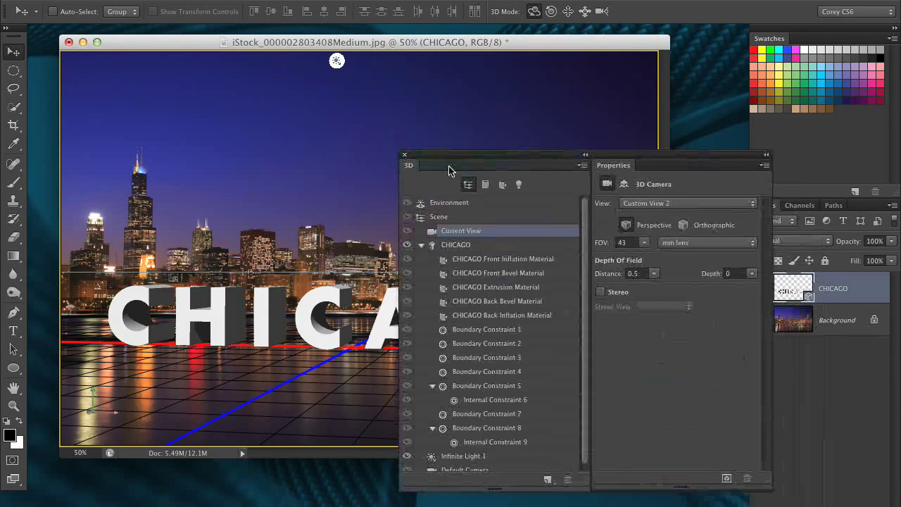
pyautogui.click(498, 248)
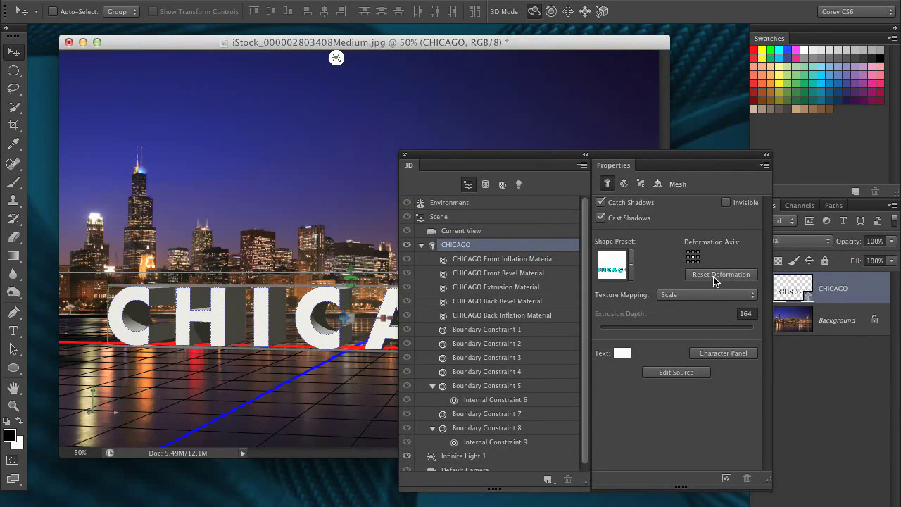
pyautogui.moveTo(606, 156); pyautogui.dragTo(563, 152)
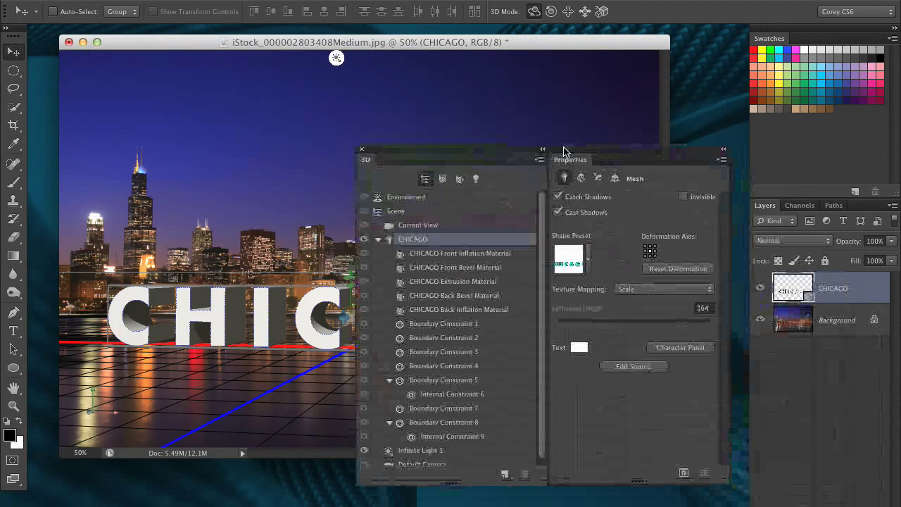
pyautogui.click(428, 197)
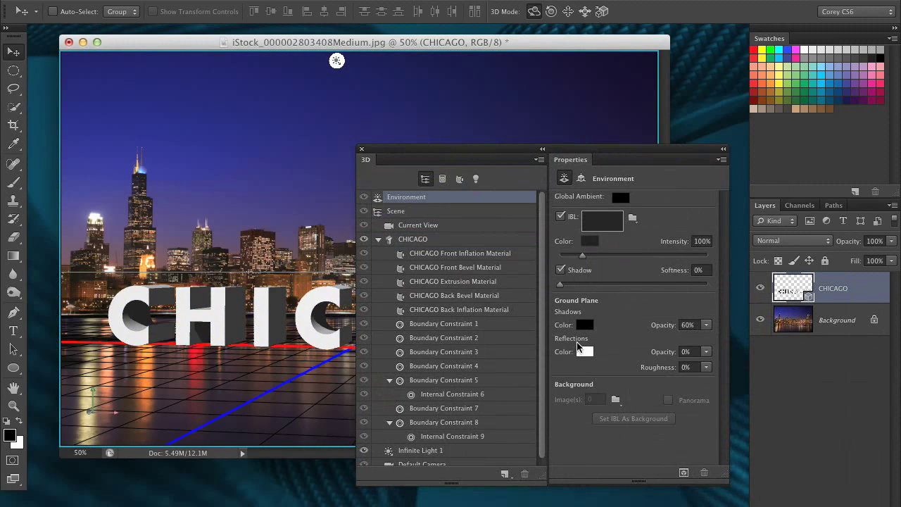
pyautogui.click(685, 351)
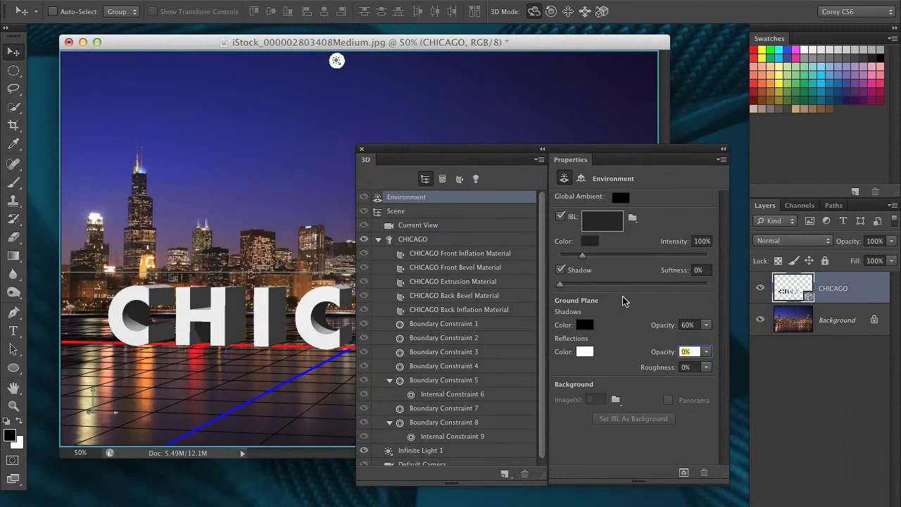
pyautogui.write('30')
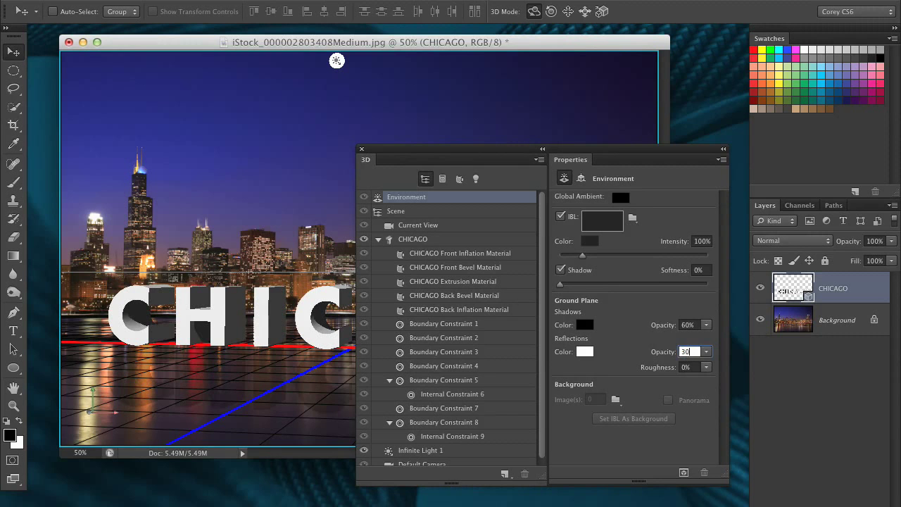
pyautogui.press('Return')
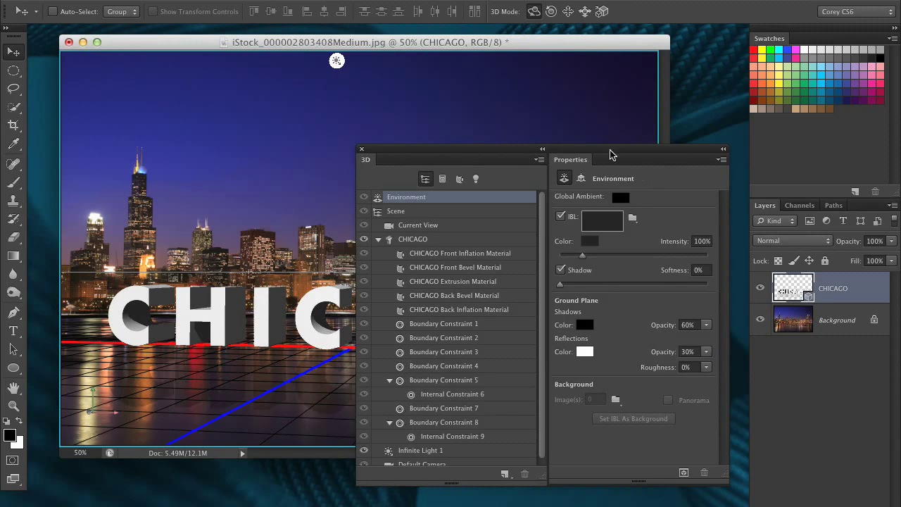
# Run a test render of the 3D text to check its reflection on the water, and stop it early
pyautogui.moveTo(598, 152); pyautogui.dragTo(791, 182)
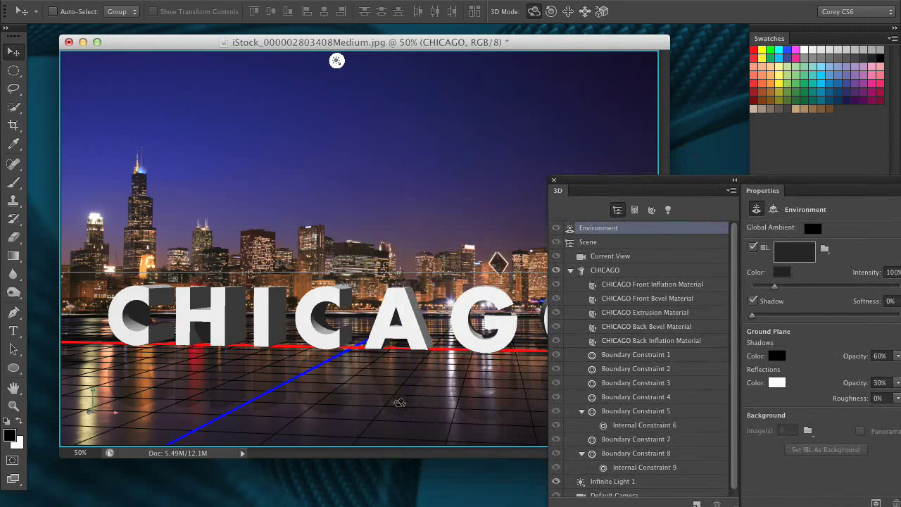
pyautogui.moveTo(591, 182); pyautogui.dragTo(719, 202)
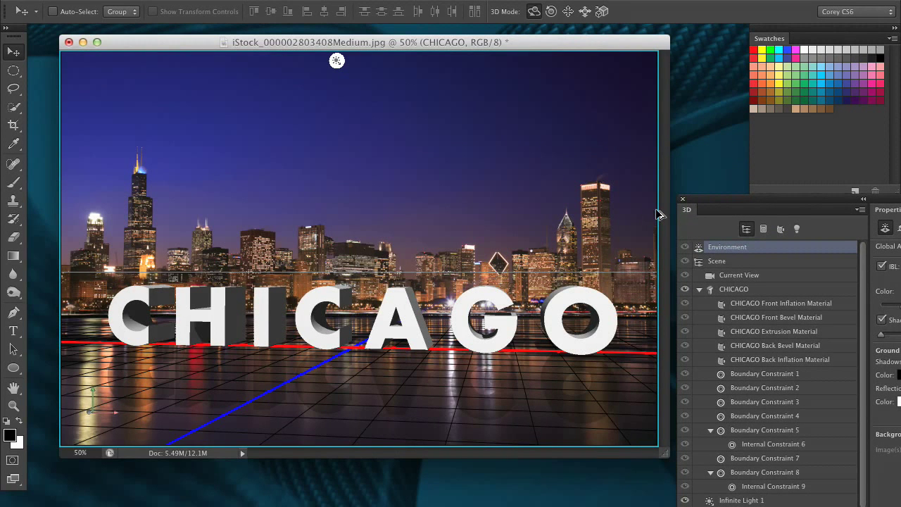
pyautogui.press('alt+shift+super+r')
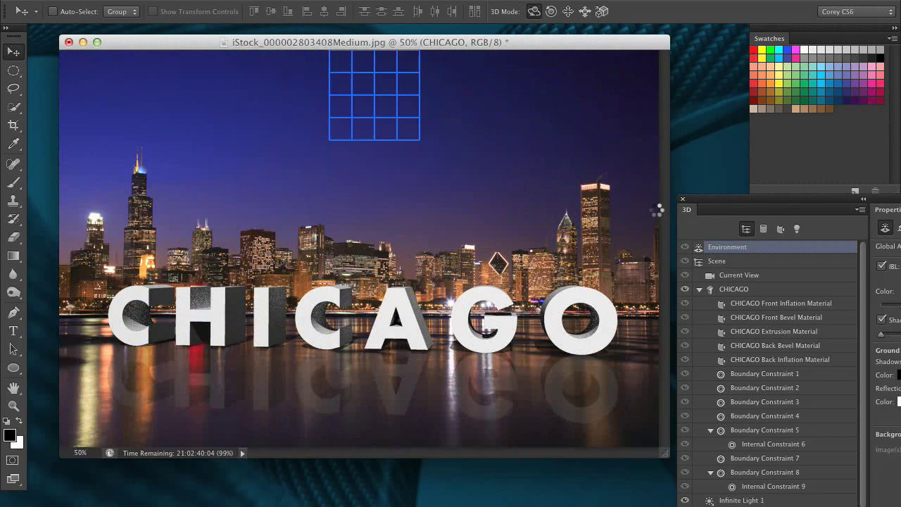
pyautogui.press('Escape')
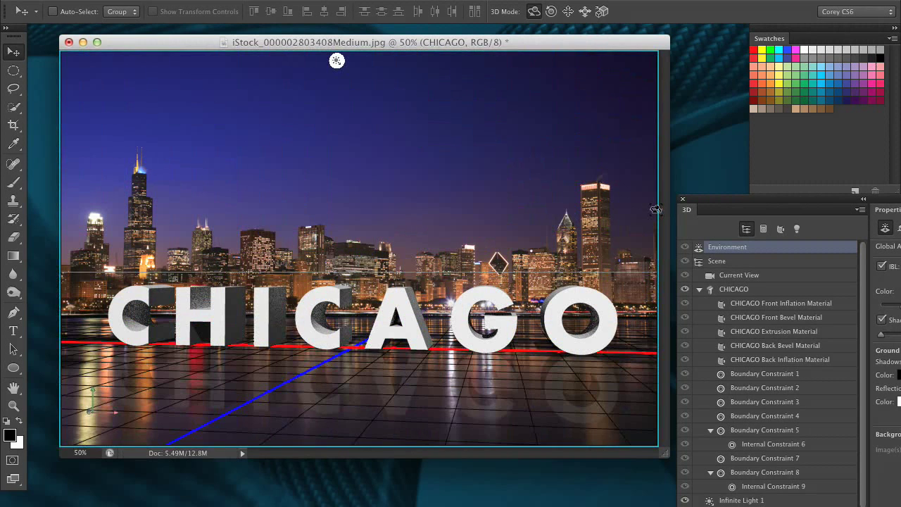
# Set the ground plane reflections opacity to 50% in the 3D environment properties
pyautogui.moveTo(729, 203); pyautogui.dragTo(619, 145)
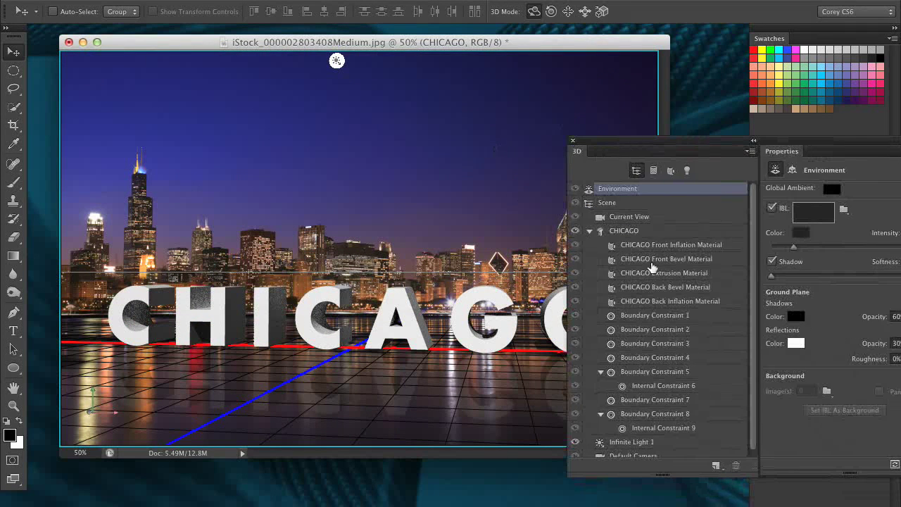
pyautogui.click(527, 220)
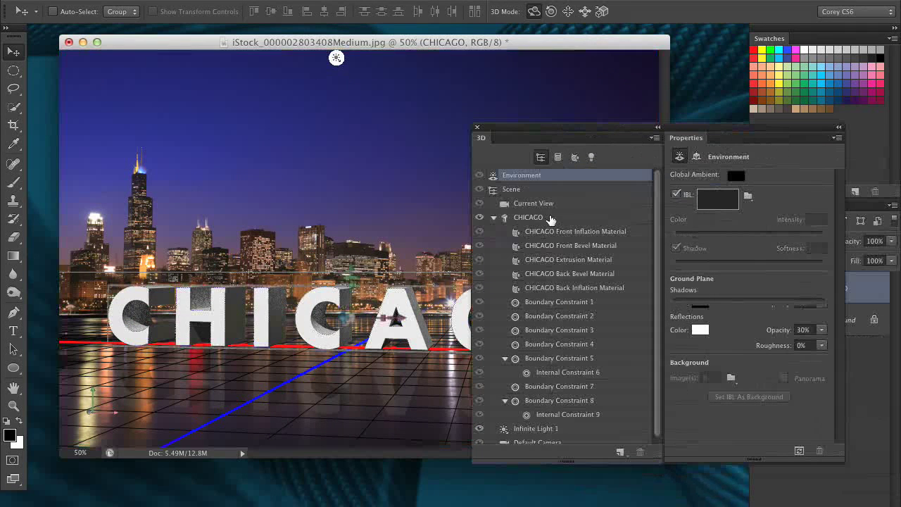
pyautogui.click(568, 177)
pyautogui.click(781, 332)
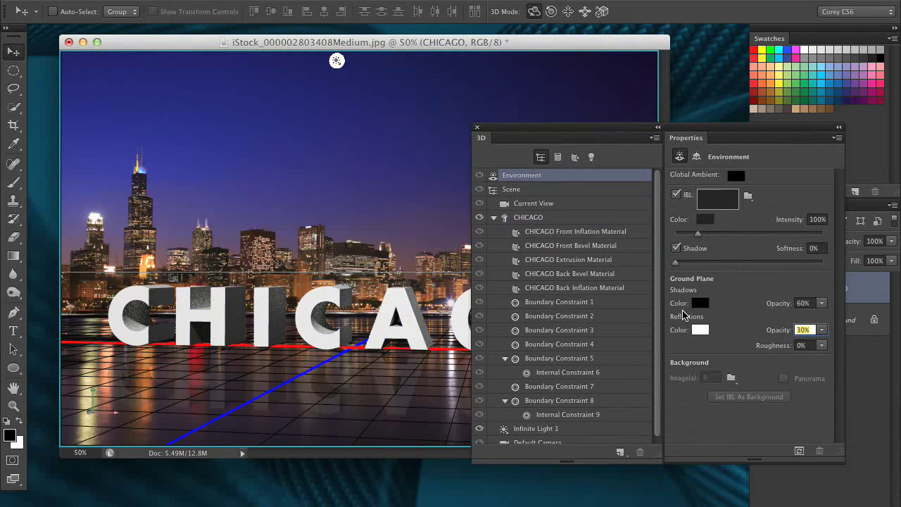
pyautogui.write('50')
pyautogui.press('Return')
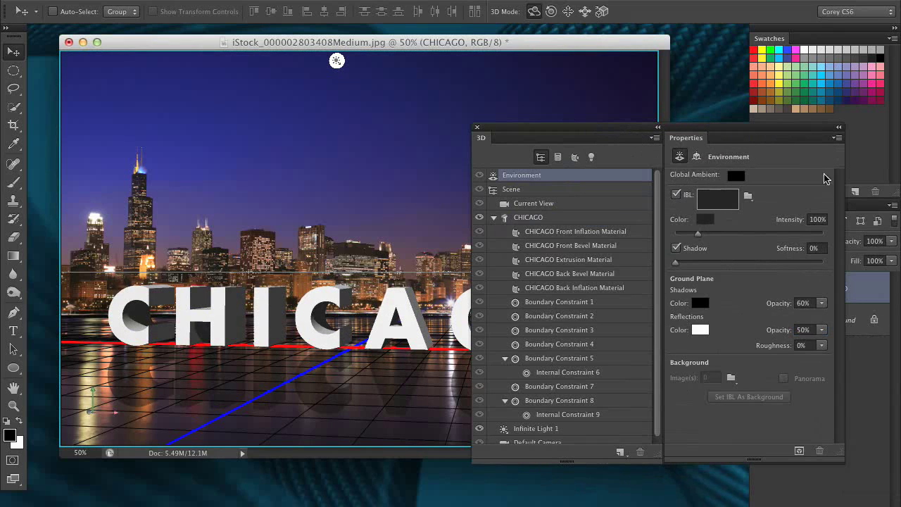
# Set the ground plane reflections roughness to 3% in the 3D environment properties
pyautogui.moveTo(553, 134); pyautogui.dragTo(608, 128)
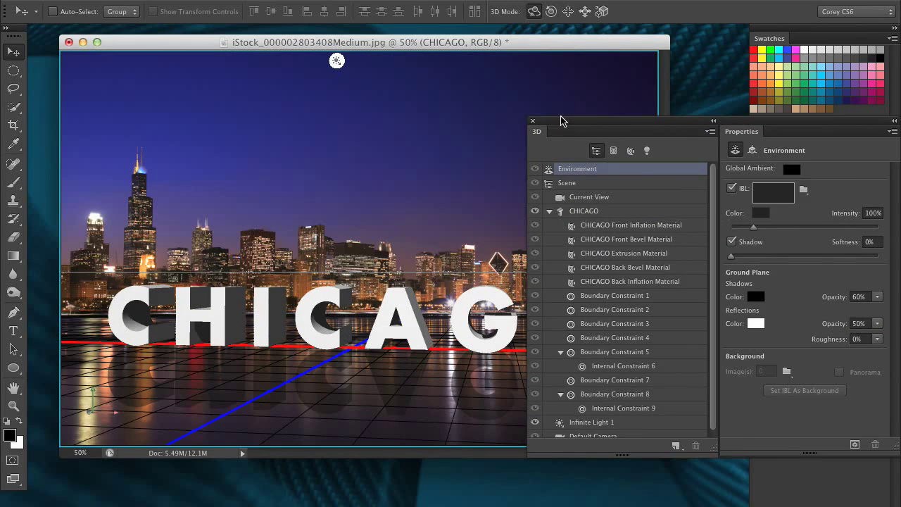
pyautogui.moveTo(561, 121); pyautogui.dragTo(658, 161)
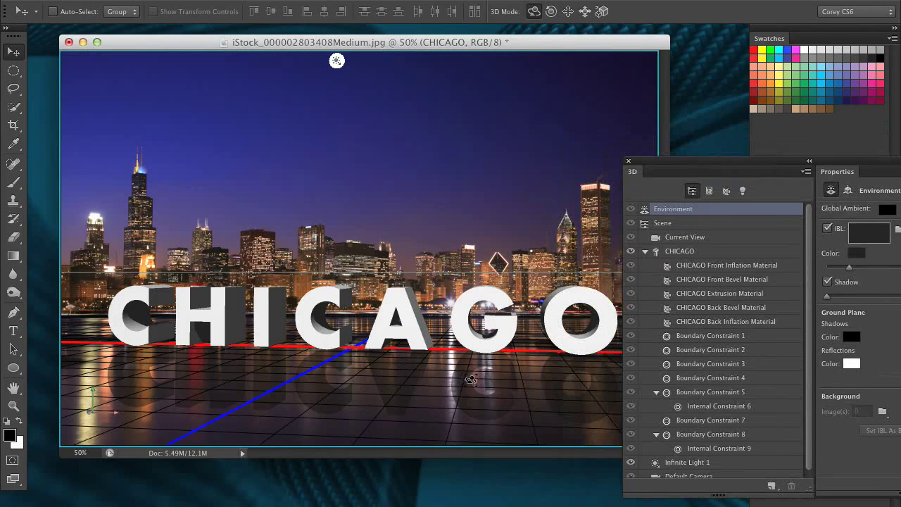
pyautogui.moveTo(767, 162); pyautogui.dragTo(652, 181)
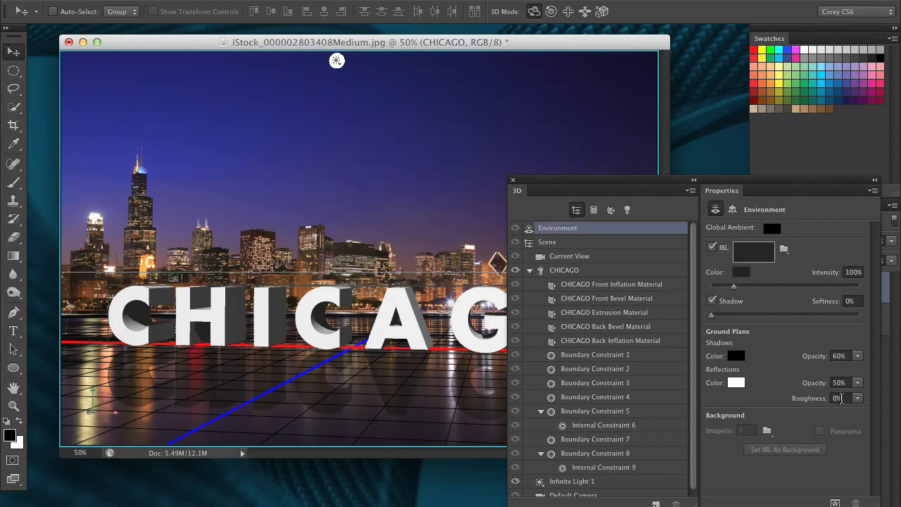
pyautogui.click(838, 398)
pyautogui.write('3')
pyautogui.press('Return')
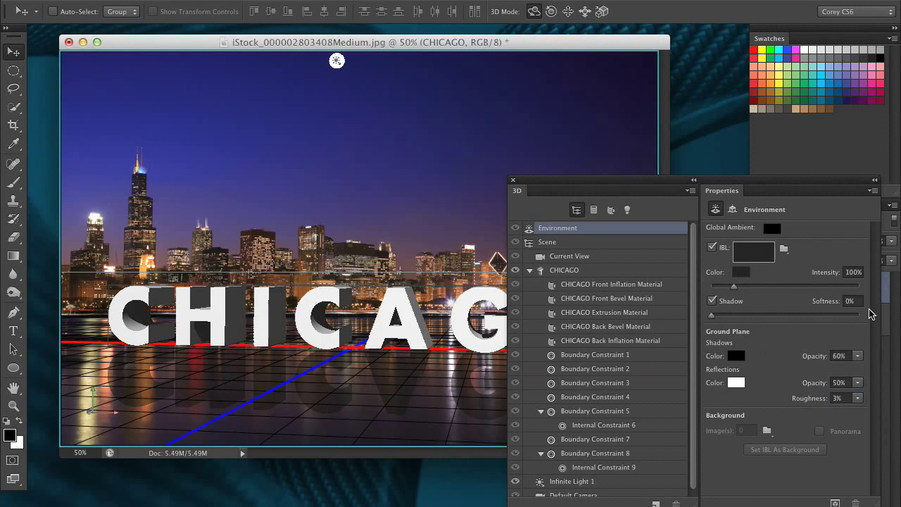
# Run a test render at 66.7% zoom to check the roughened reflection of the CHICAGO letters, and stop it early
pyautogui.moveTo(608, 181); pyautogui.dragTo(804, 229)
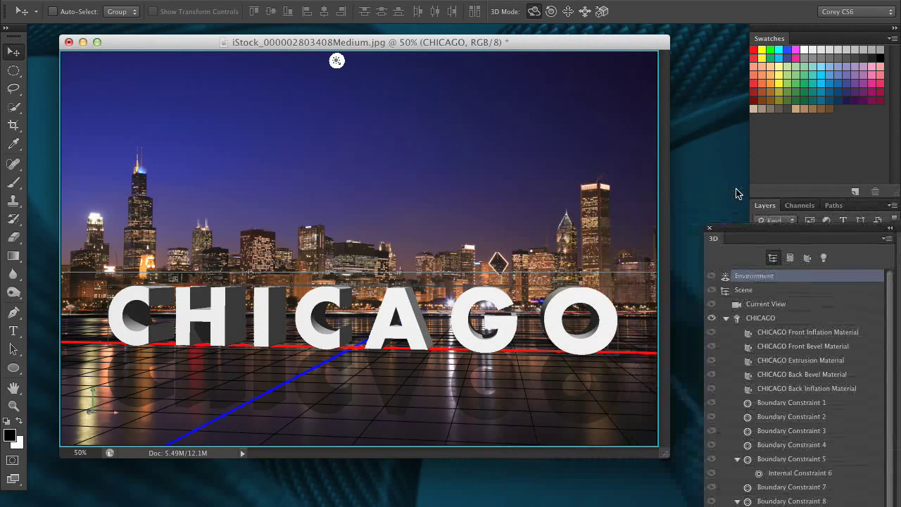
pyautogui.press('super+plus')
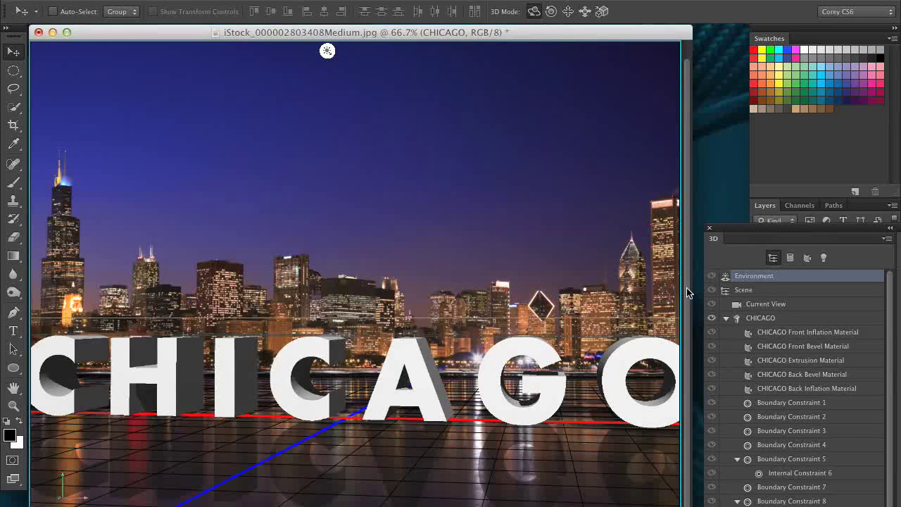
pyautogui.moveTo(686, 288); pyautogui.dragTo(684, 395)
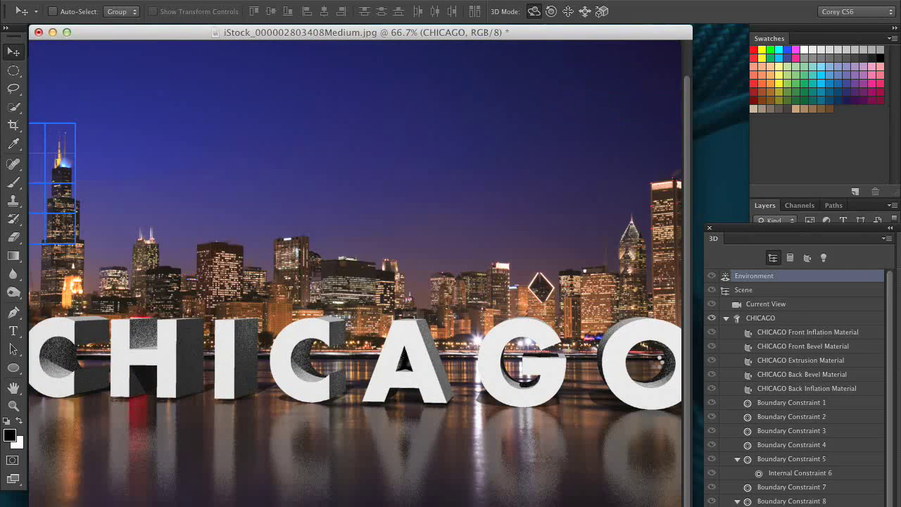
pyautogui.press('Escape')
pyautogui.press('super+minus')
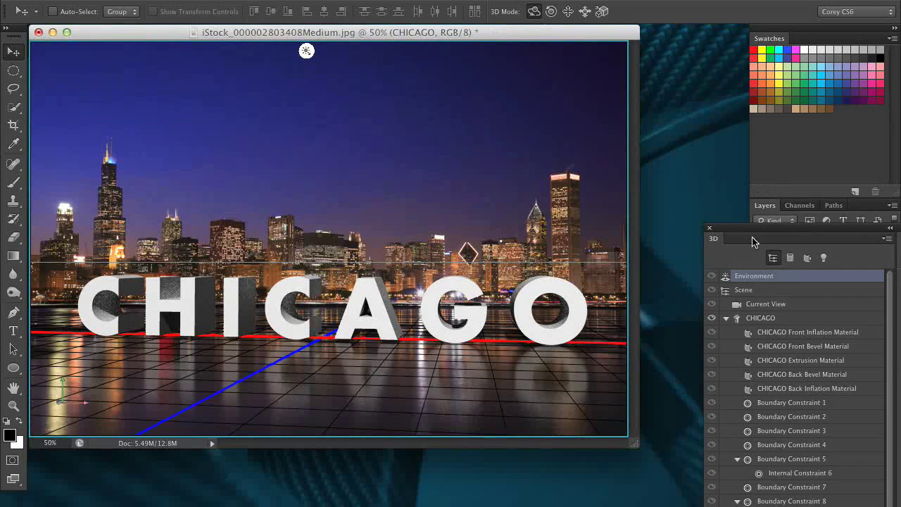
# Select the CHICAGO mesh in the 3D scene and open its source text for editing
pyautogui.moveTo(752, 242); pyautogui.dragTo(610, 455)
pyautogui.click(708, 180)
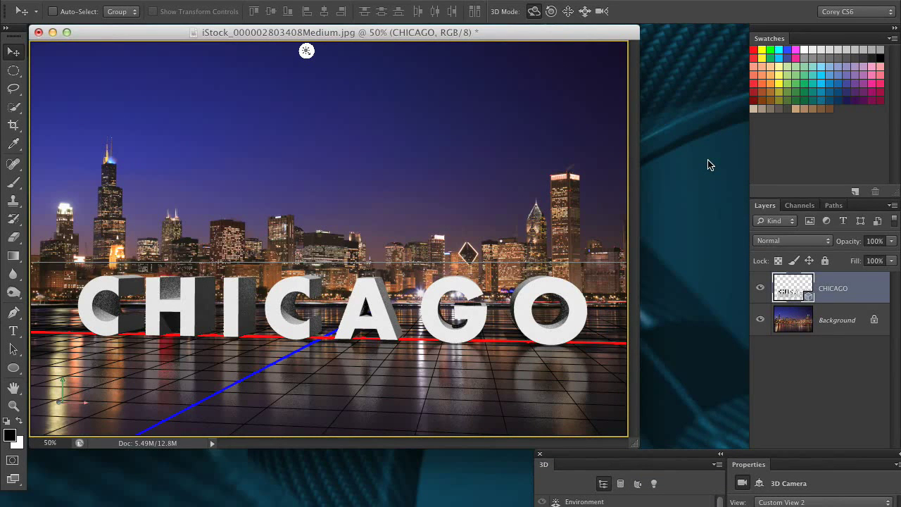
pyautogui.moveTo(649, 454); pyautogui.dragTo(470, 141)
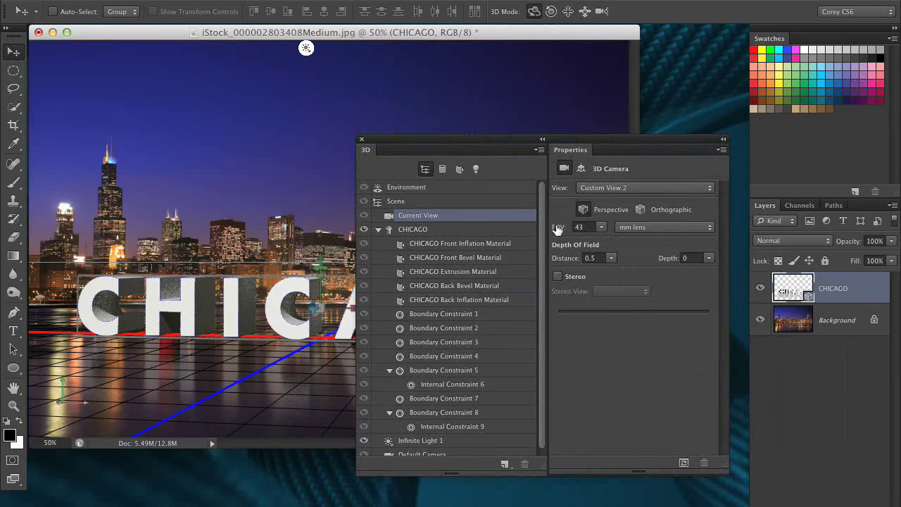
pyautogui.click(461, 232)
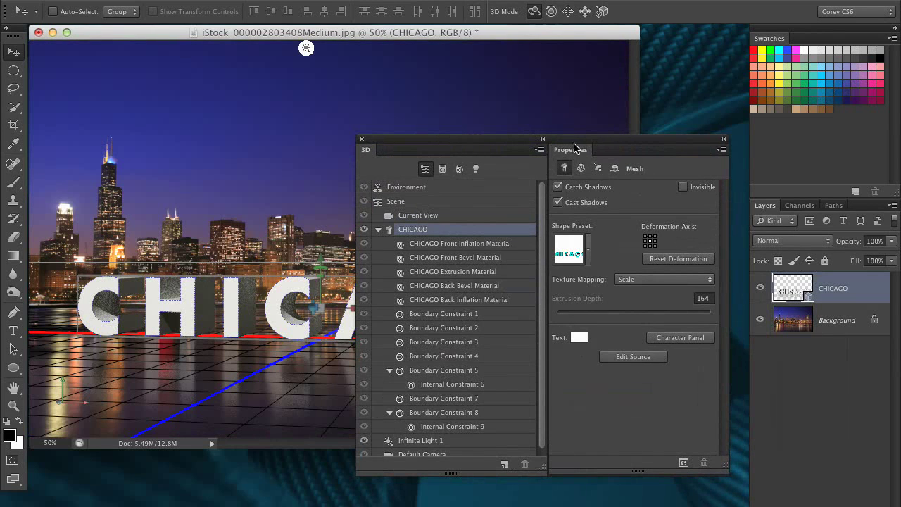
pyautogui.moveTo(575, 148); pyautogui.dragTo(711, 153)
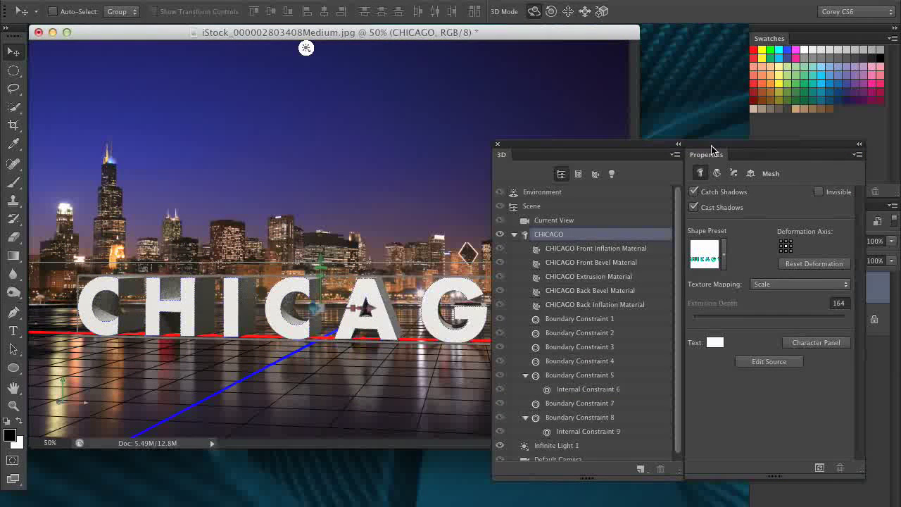
pyautogui.click(768, 361)
# Replace the word CHICAGO in the source document with NIGHTLIFE
pyautogui.moveTo(545, 148); pyautogui.dragTo(711, 448)
pyautogui.click(501, 311)
pyautogui.moveTo(552, 331); pyautogui.dragTo(123, 178)
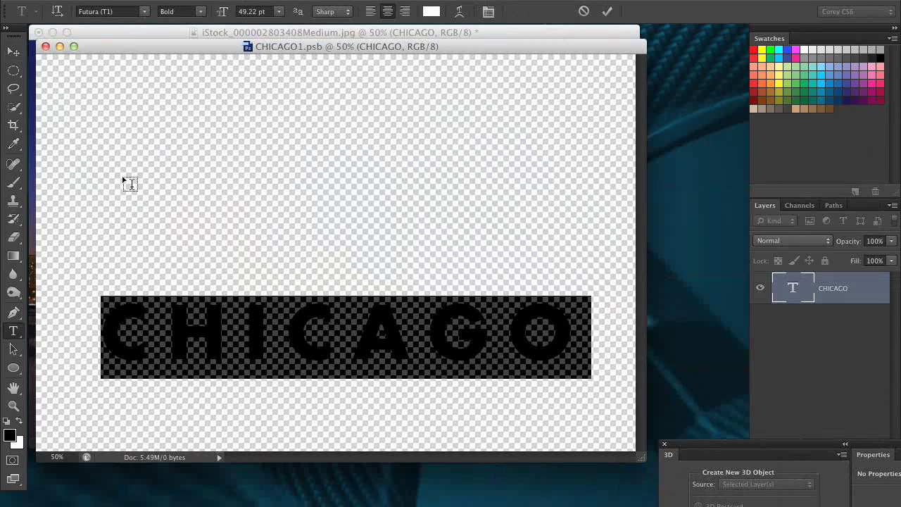
pyautogui.write('NIGHTLIFE')
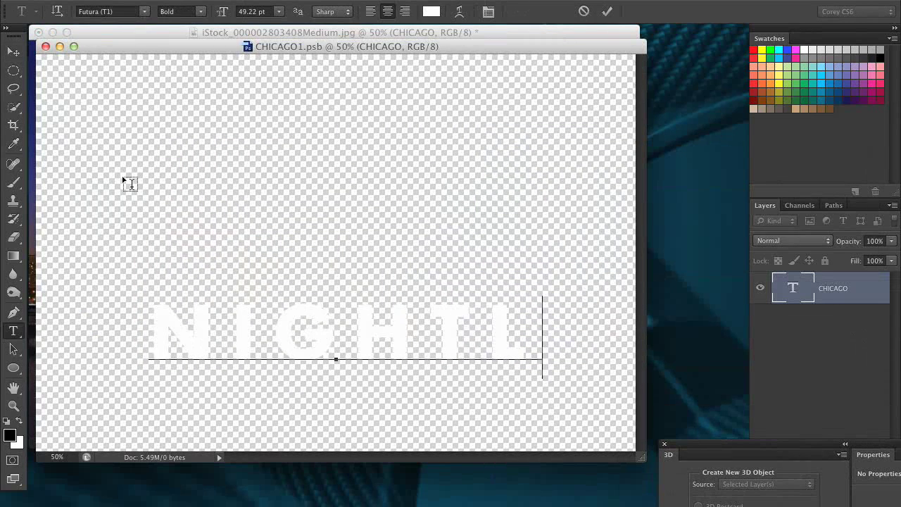
# Tighten the tracking of the whole word NIGHTLIFE so it fits the canvas width, and commit the text
pyautogui.moveTo(570, 335); pyautogui.dragTo(32, 247)
pyautogui.hotkey('alt', 'Left')
pyautogui.hotkey('alt', 'Left')
pyautogui.hotkey('alt', 'Left')
pyautogui.hotkey('alt', 'Left')
pyautogui.hotkey('alt', 'Left')
pyautogui.hotkey('alt', 'Left')
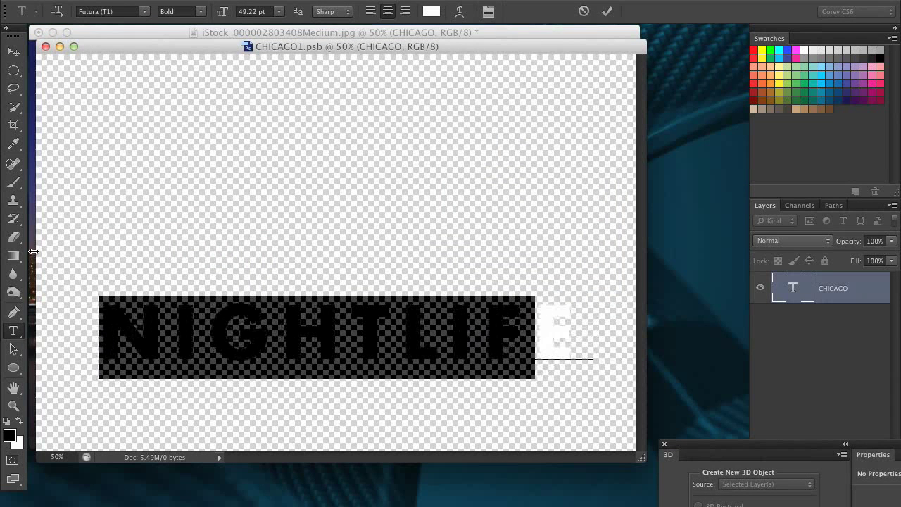
pyautogui.moveTo(574, 321); pyautogui.dragTo(28, 261)
pyautogui.hotkey('alt', 'Left')
pyautogui.hotkey('alt', 'Left')
pyautogui.hotkey('alt', 'Left')
pyautogui.hotkey('alt', 'Left')
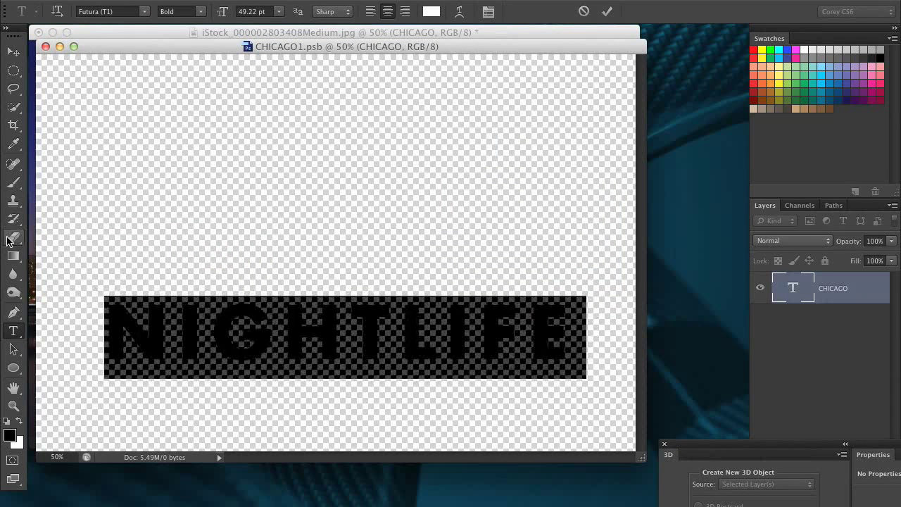
pyautogui.click(14, 52)
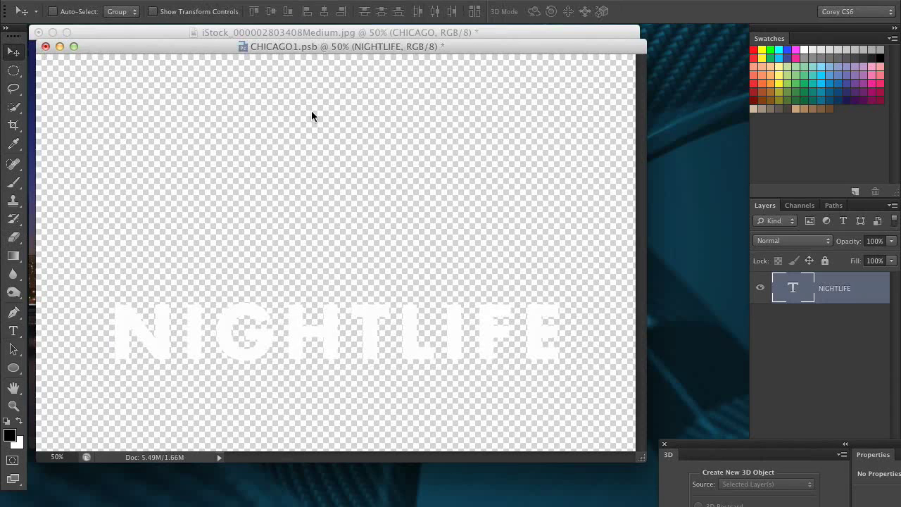
# Close the source document with its changes saved, and run a short test render of the NIGHTLIFE letters
pyautogui.press('super+w')
pyautogui.click(563, 199)
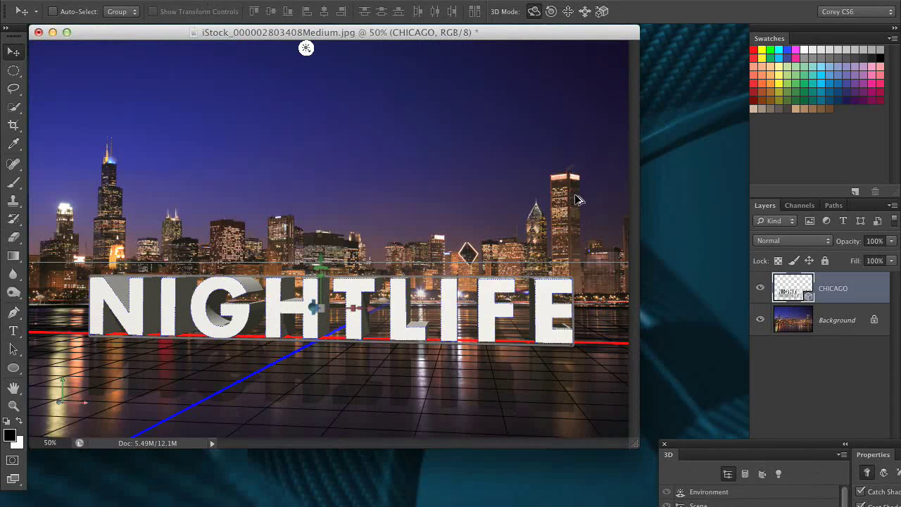
pyautogui.press('super+alt+shift+r')
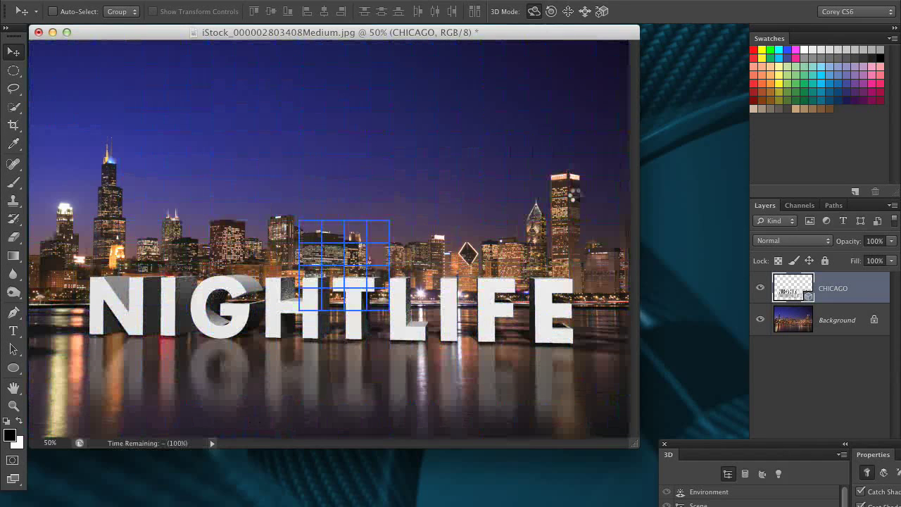
pyautogui.press('Escape')
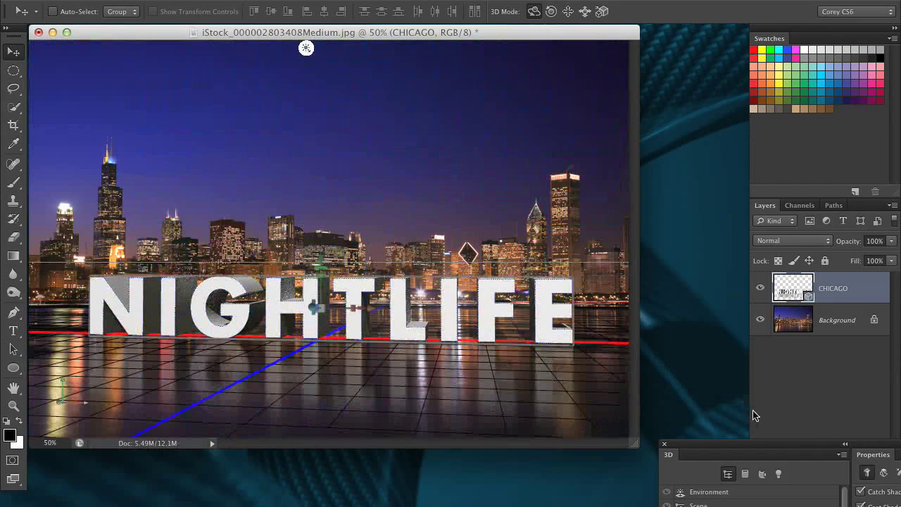
# Change the 3D text color of the mesh to golden orange with hue 45°, saturation 100% and brightness 86%
pyautogui.moveTo(730, 452); pyautogui.dragTo(414, 133)
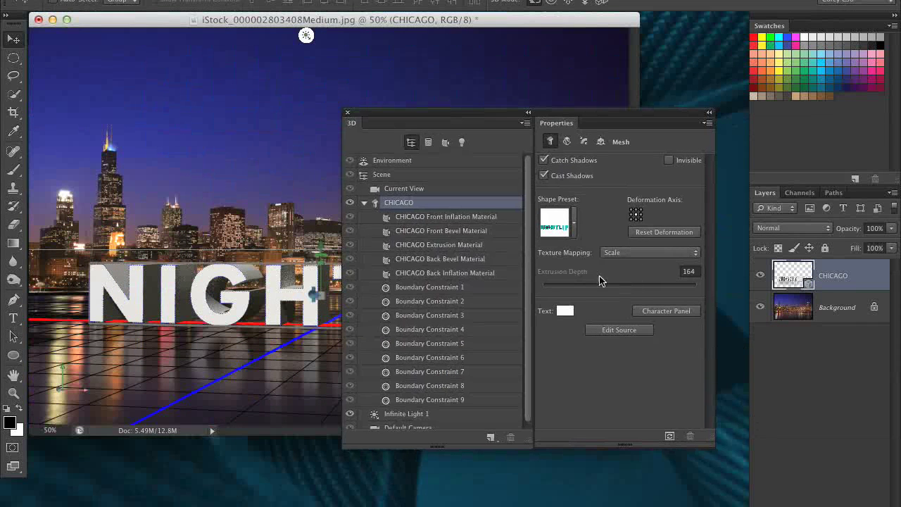
pyautogui.click(564, 311)
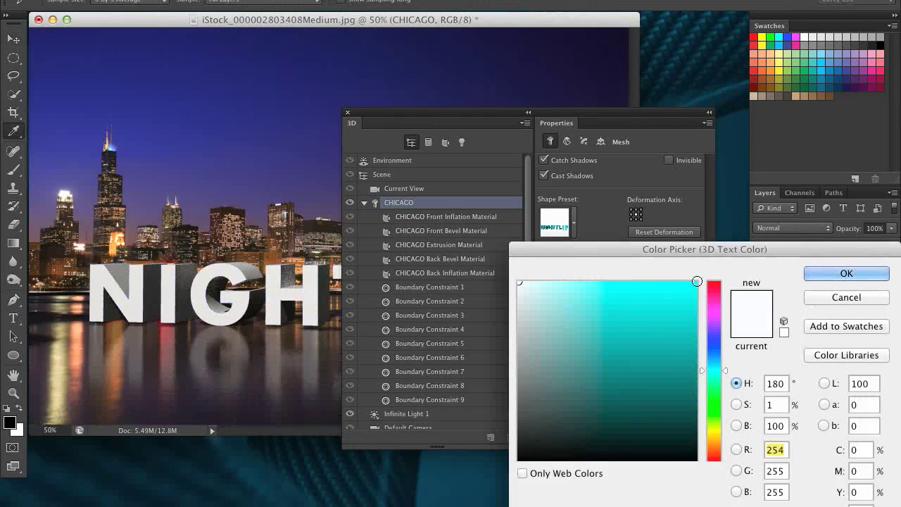
pyautogui.click(713, 431)
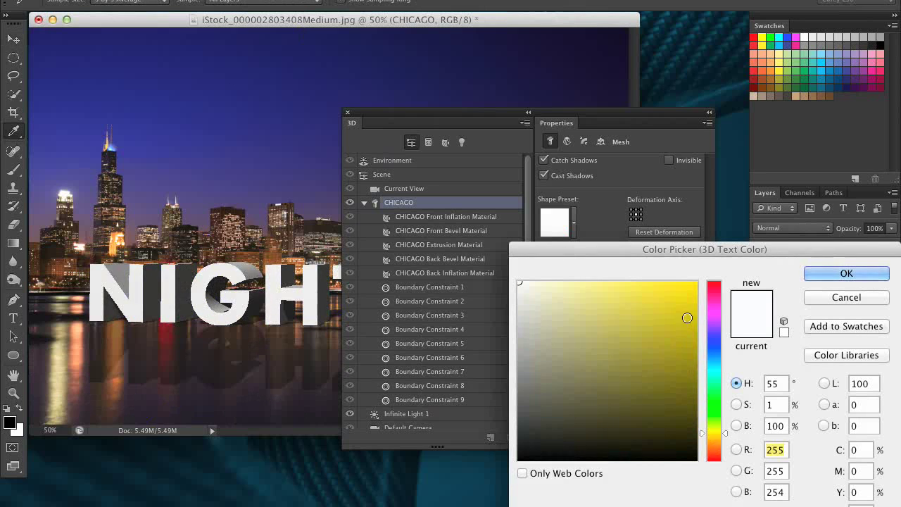
pyautogui.click(687, 291)
pyautogui.moveTo(711, 434); pyautogui.dragTo(711, 439)
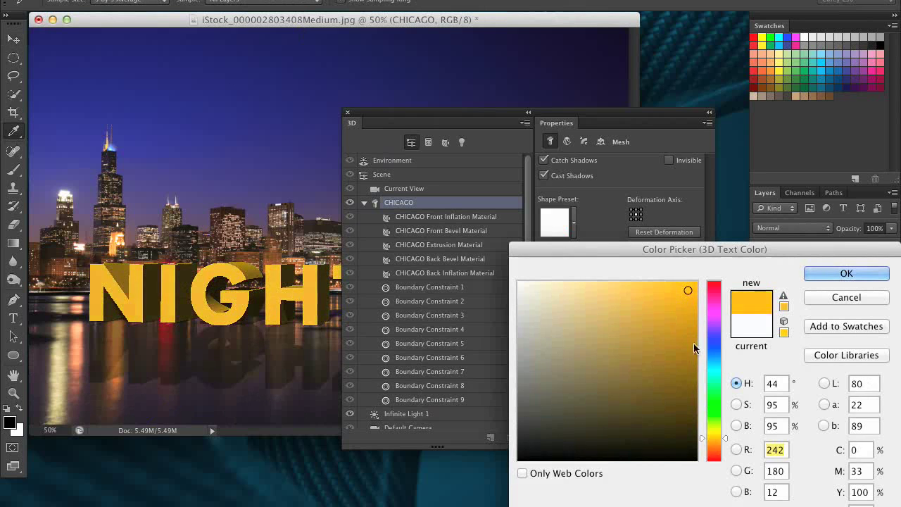
pyautogui.click(689, 285)
pyautogui.moveTo(689, 284)
pyautogui.mouseDown()
pyautogui.moveTo(691, 325)
pyautogui.moveTo(696, 306)
pyautogui.mouseUp()
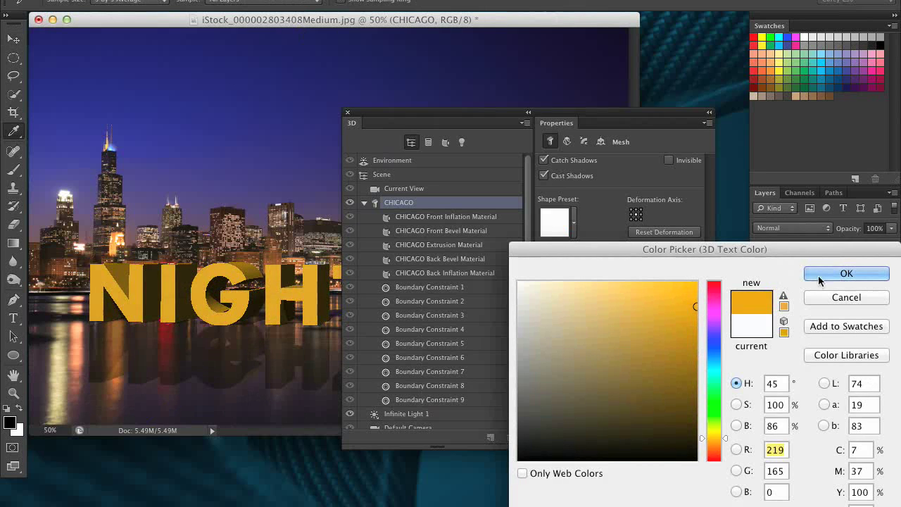
pyautogui.click(820, 274)
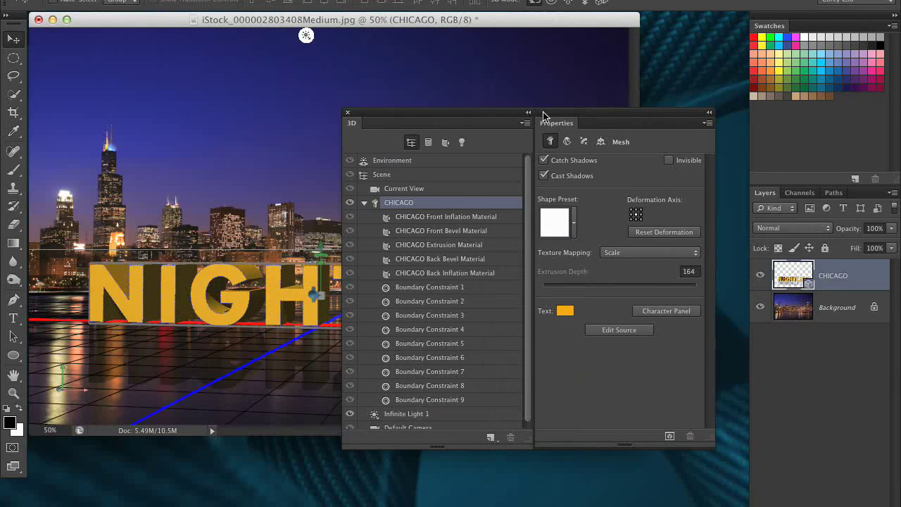
# Set the font of the 3D NIGHTLIFE text to Adobe Garamond
pyautogui.moveTo(540, 117); pyautogui.dragTo(606, 128)
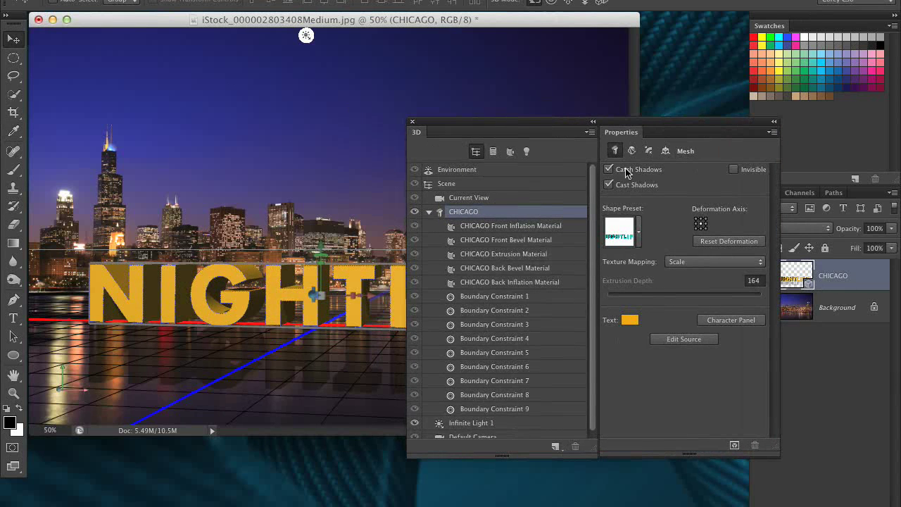
pyautogui.moveTo(541, 129)
pyautogui.mouseDown()
pyautogui.moveTo(611, 144)
pyautogui.moveTo(551, 124)
pyautogui.mouseUp()
pyautogui.click(751, 318)
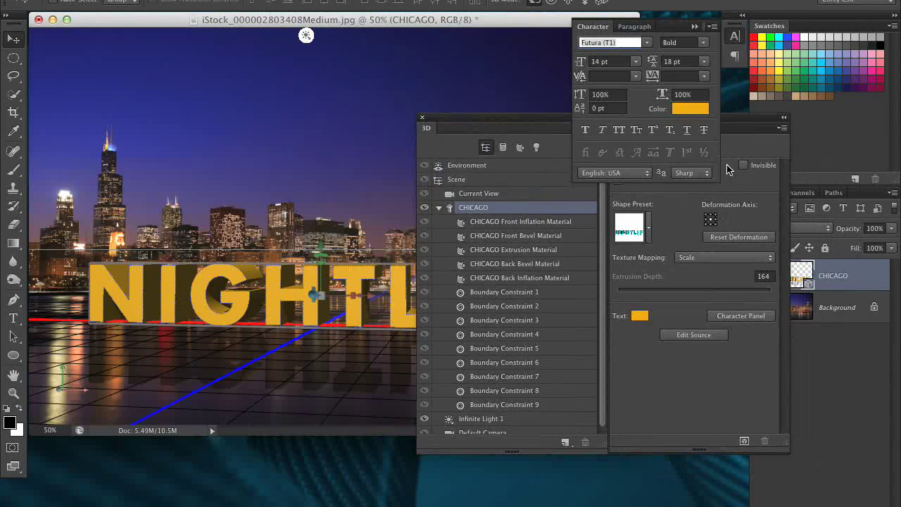
pyautogui.click(646, 43)
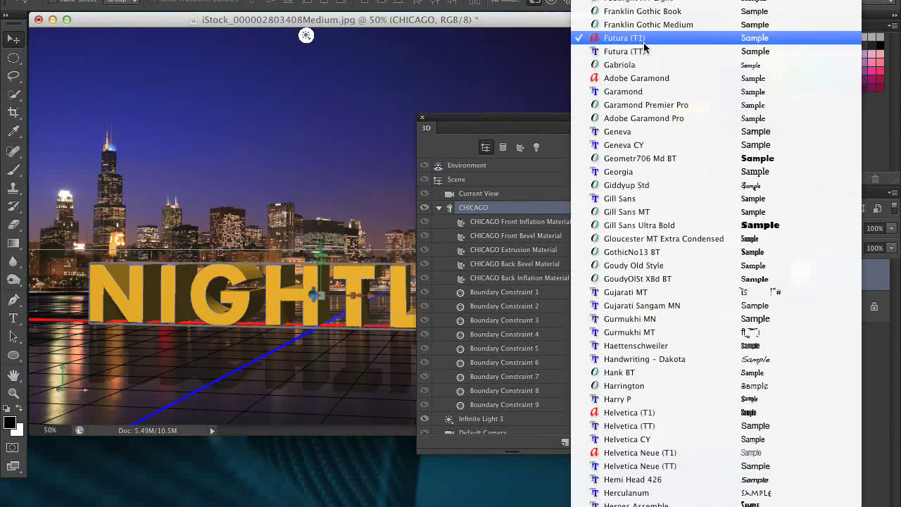
pyautogui.click(651, 80)
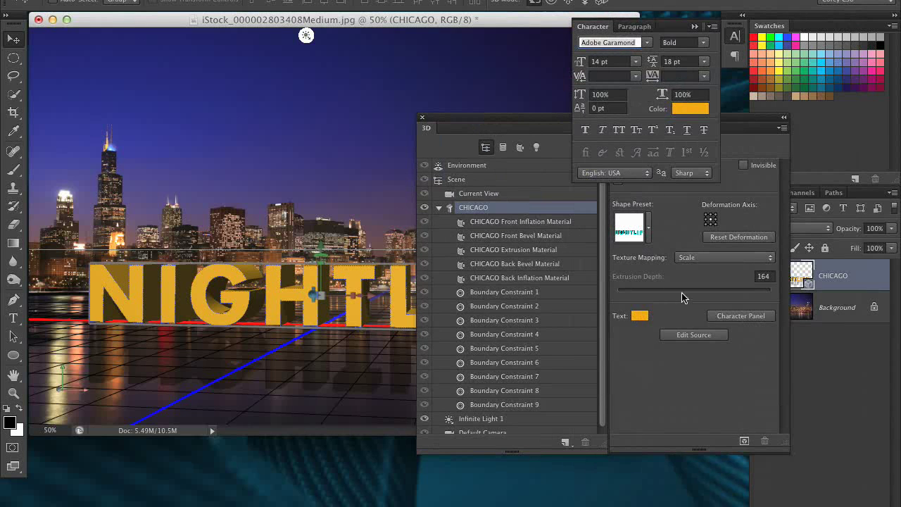
# Change the font of the 3D NIGHTLIFE text to Geneva
pyautogui.moveTo(490, 117); pyautogui.dragTo(588, 206)
pyautogui.click(646, 43)
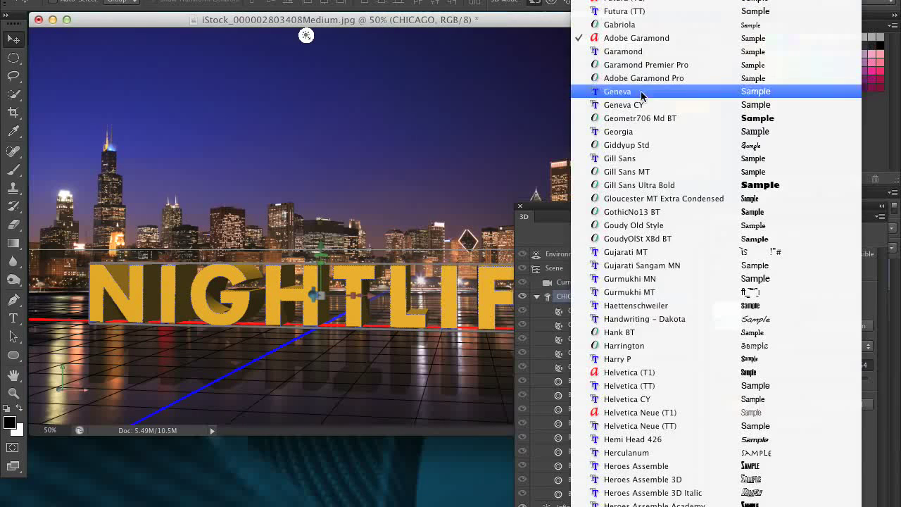
pyautogui.click(641, 92)
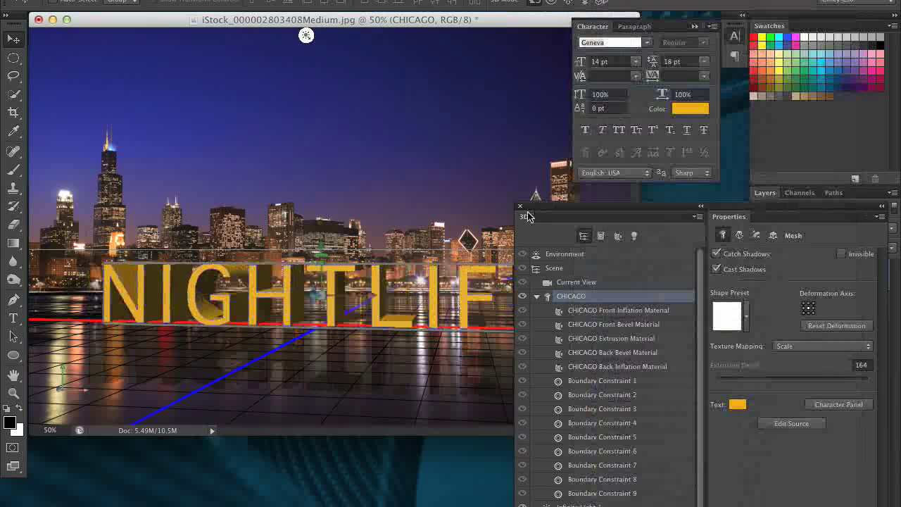
# Set the font of the 3D NIGHTLIFE text to Gill Sans Ultra Bold and uncover the lettering on the canvas
pyautogui.click(646, 43)
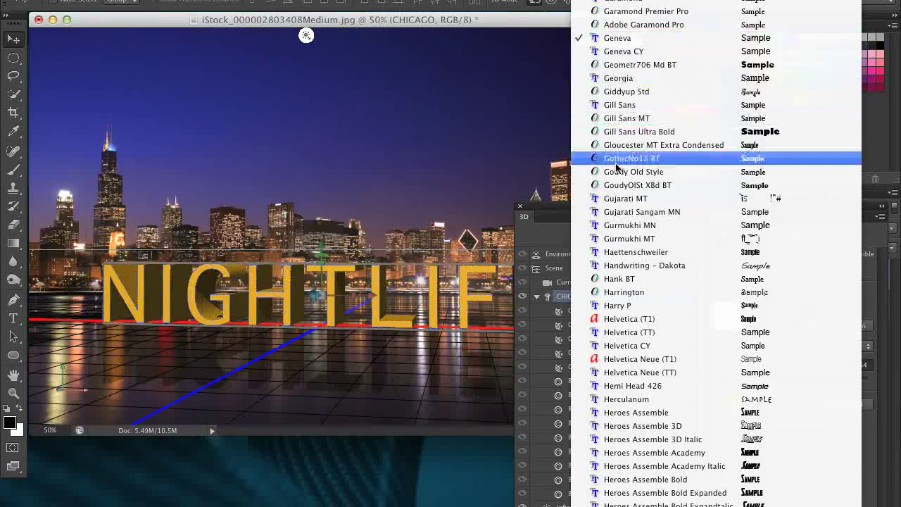
pyautogui.press('Escape')
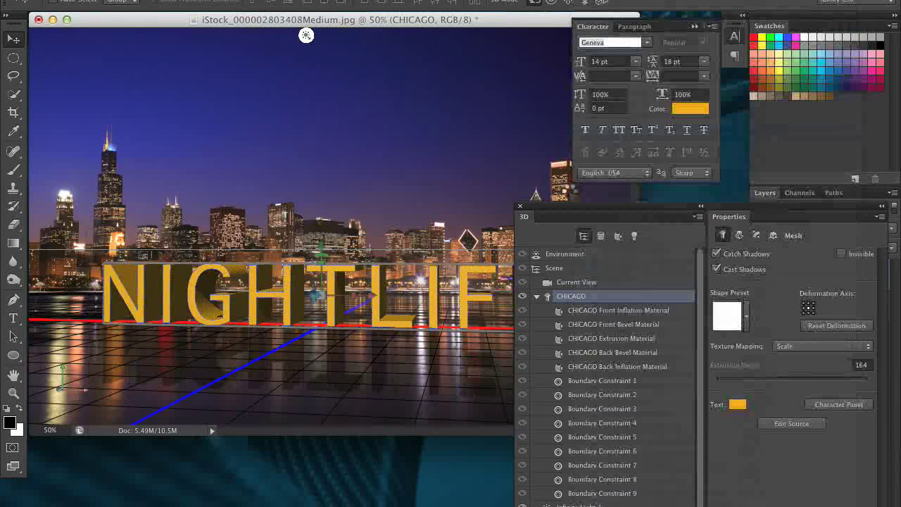
pyautogui.press('Down')
pyautogui.press('Down')
pyautogui.press('Down')
pyautogui.moveTo(563, 206); pyautogui.dragTo(478, 304)
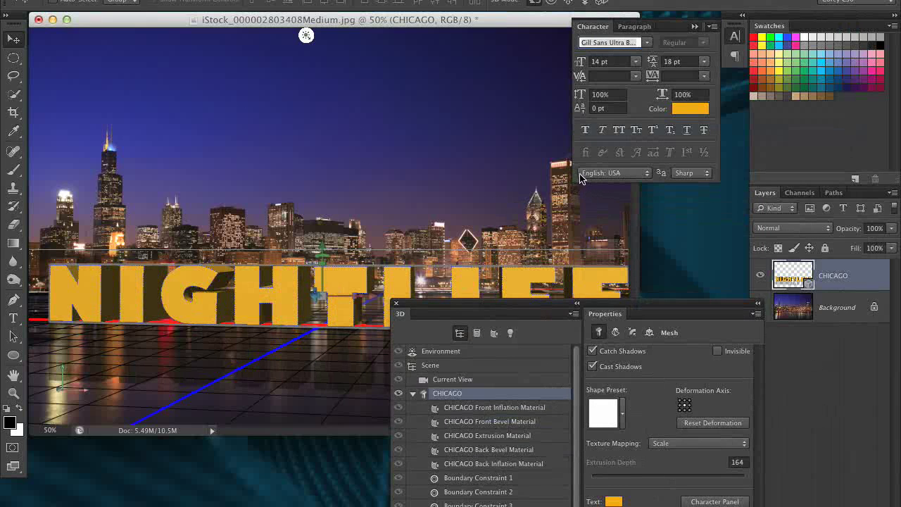
# Deform the 3D text mesh with an extrusion depth of 1151, a twist of 50° and a taper of 225%
pyautogui.moveTo(567, 304); pyautogui.dragTo(490, 276)
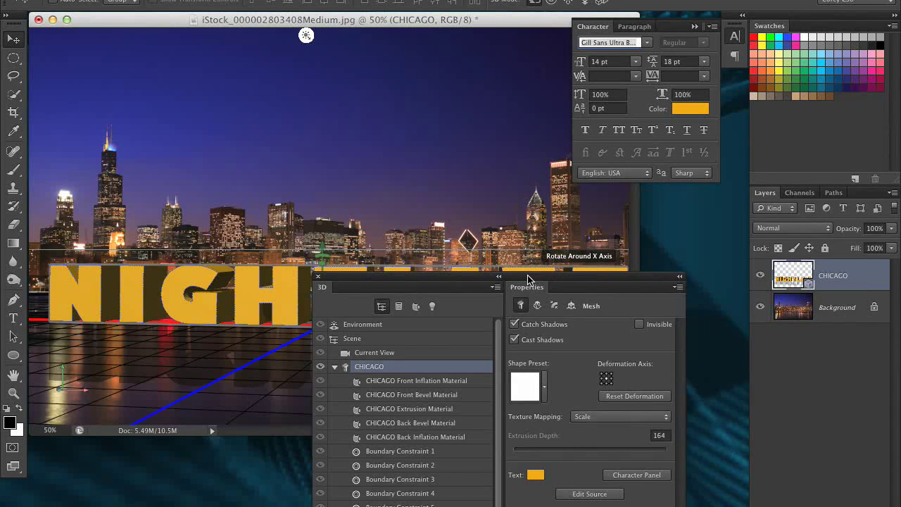
pyautogui.moveTo(494, 284); pyautogui.dragTo(710, 130)
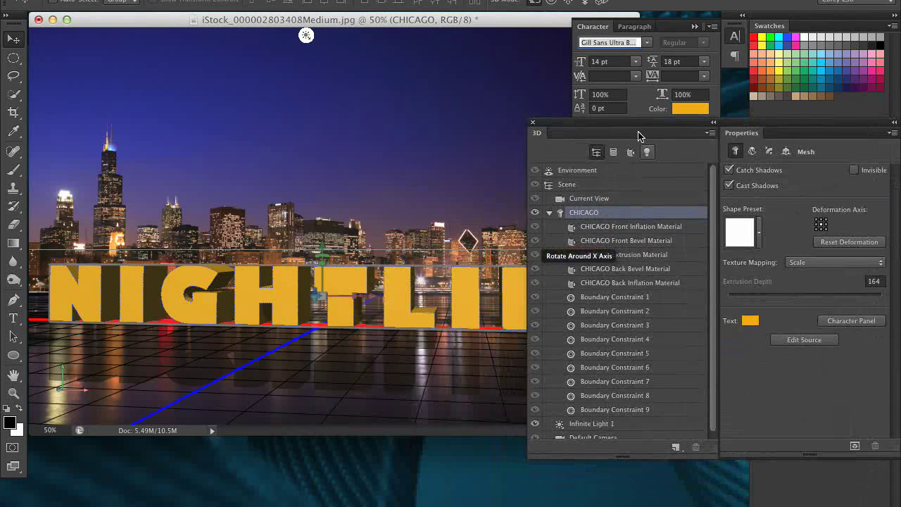
pyautogui.moveTo(634, 125); pyautogui.dragTo(577, 145)
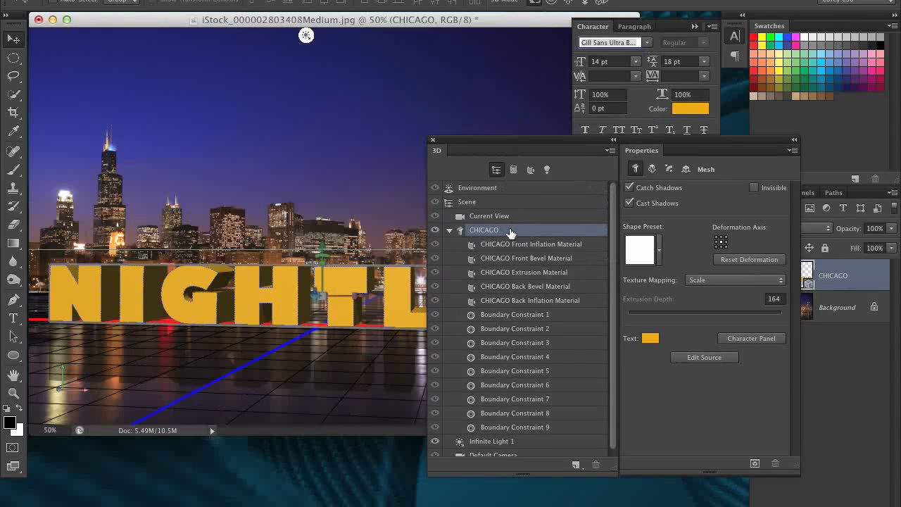
pyautogui.click(653, 169)
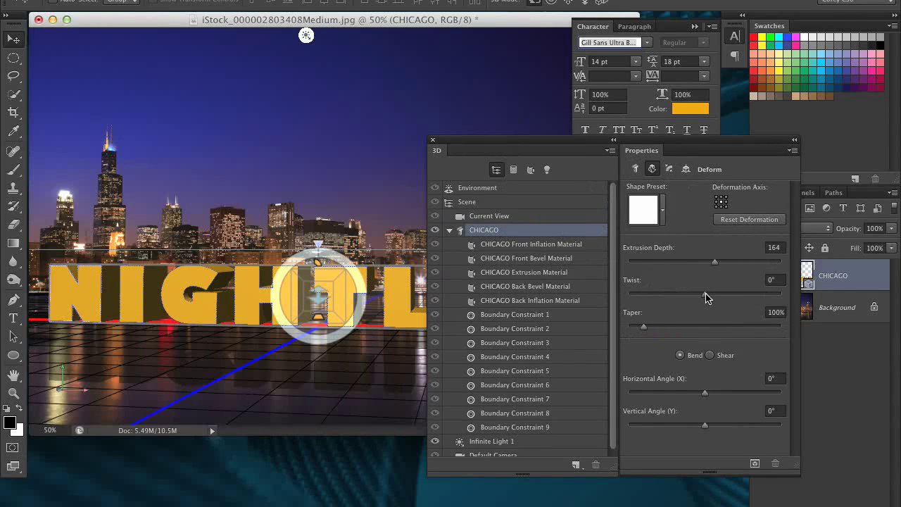
pyautogui.moveTo(707, 298); pyautogui.dragTo(707, 294)
pyautogui.moveTo(715, 262); pyautogui.dragTo(751, 263)
pyautogui.moveTo(643, 328); pyautogui.dragTo(662, 327)
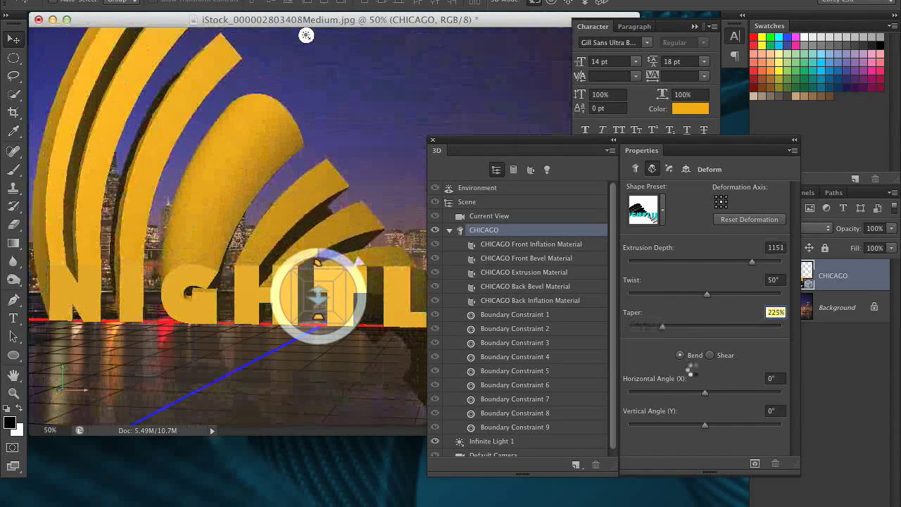
# Bend the text extrusion to a horizontal angle of -26° and return to the general mesh properties
pyautogui.moveTo(704, 392)
pyautogui.mouseDown()
pyautogui.moveTo(680, 394)
pyautogui.moveTo(714, 391)
pyautogui.moveTo(691, 392)
pyautogui.mouseUp()
pyautogui.moveTo(682, 389); pyautogui.dragTo(697, 390)
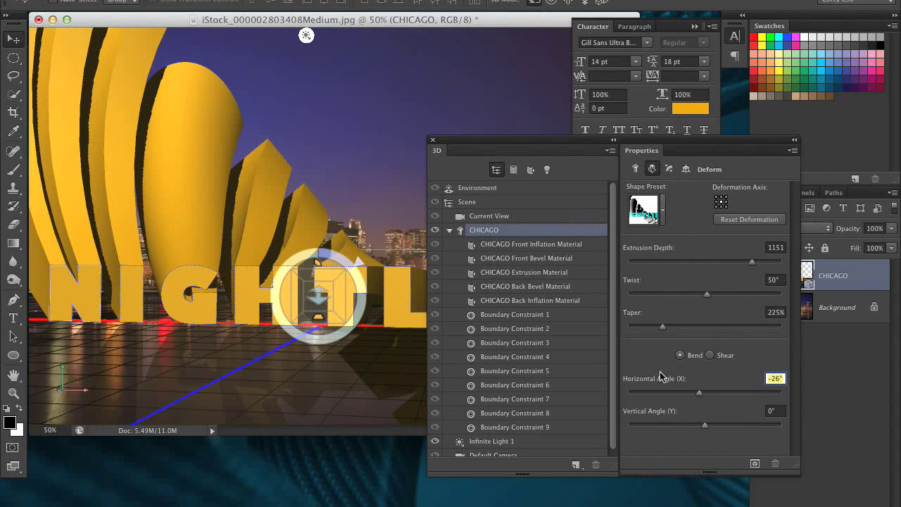
pyautogui.click(635, 169)
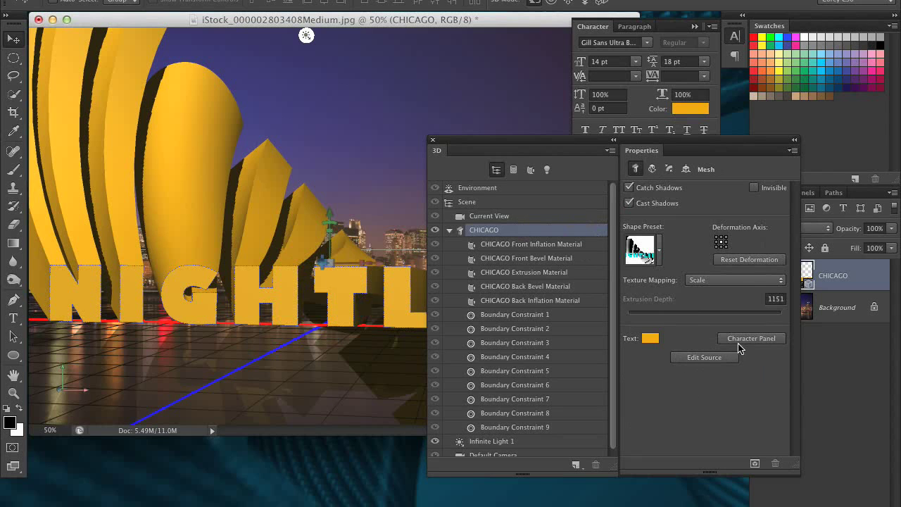
pyautogui.moveTo(583, 140); pyautogui.dragTo(662, 211)
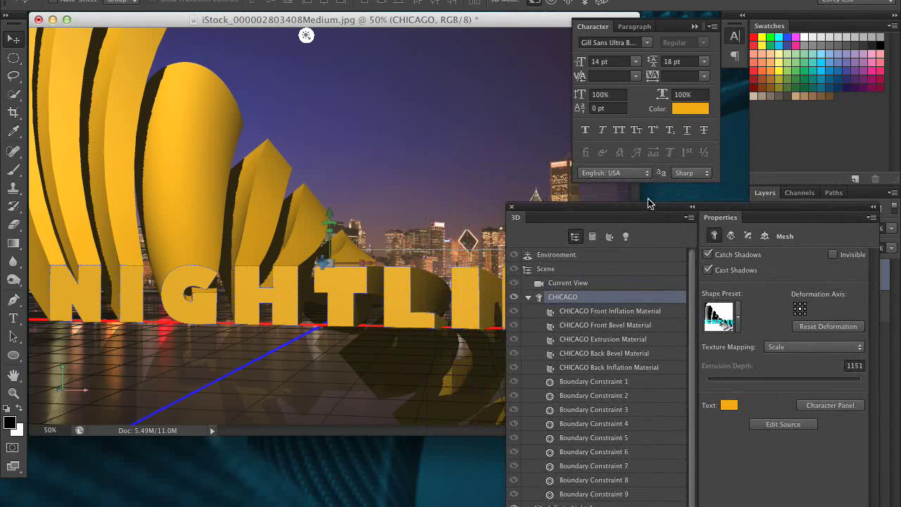
pyautogui.moveTo(641, 210); pyautogui.dragTo(515, 71)
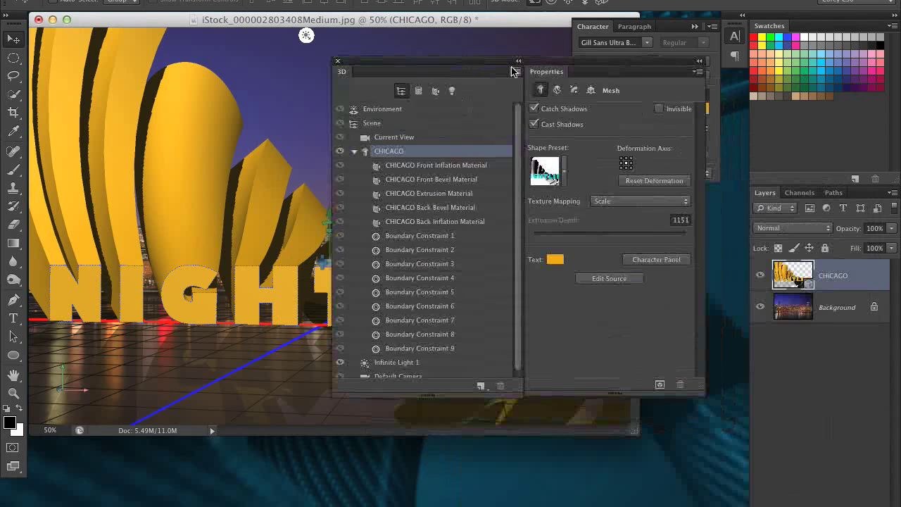